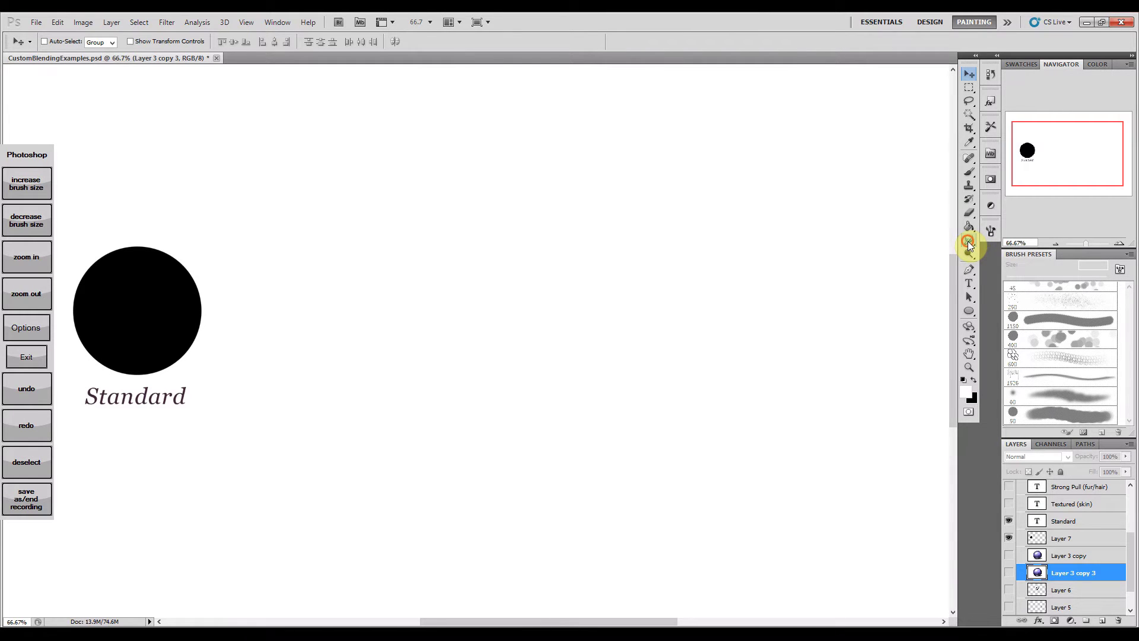
Step: Give the 50 px Smudge brush Scattering on both axes, with scatter at 51% and count at 3
{"action": "left_click", "coordinate": [967, 240]}
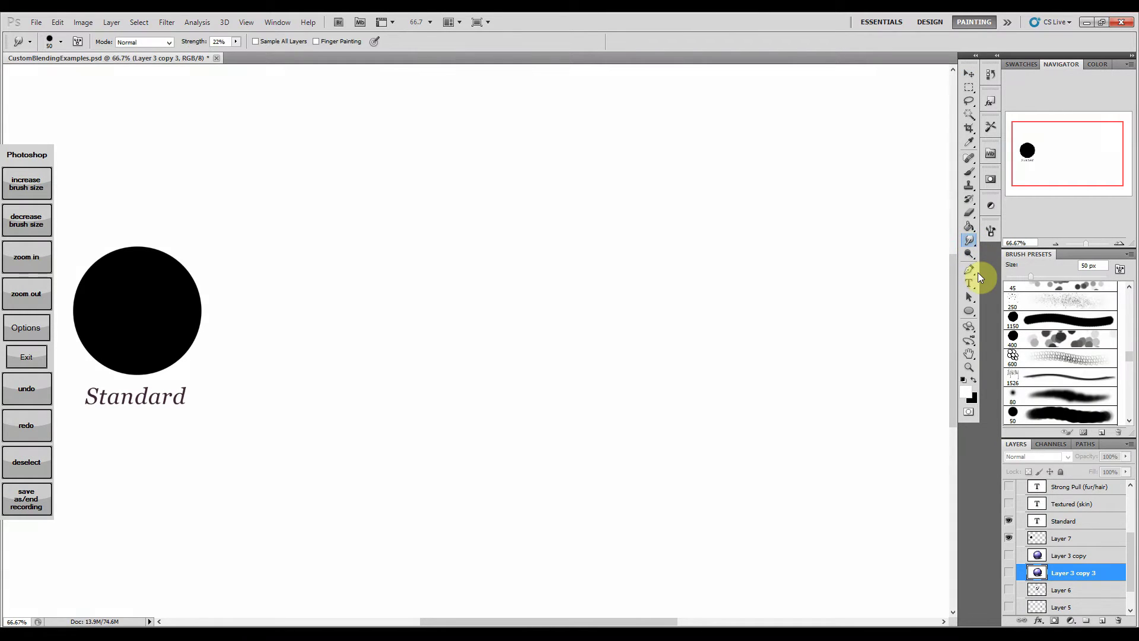
{"action": "left_click", "coordinate": [991, 230]}
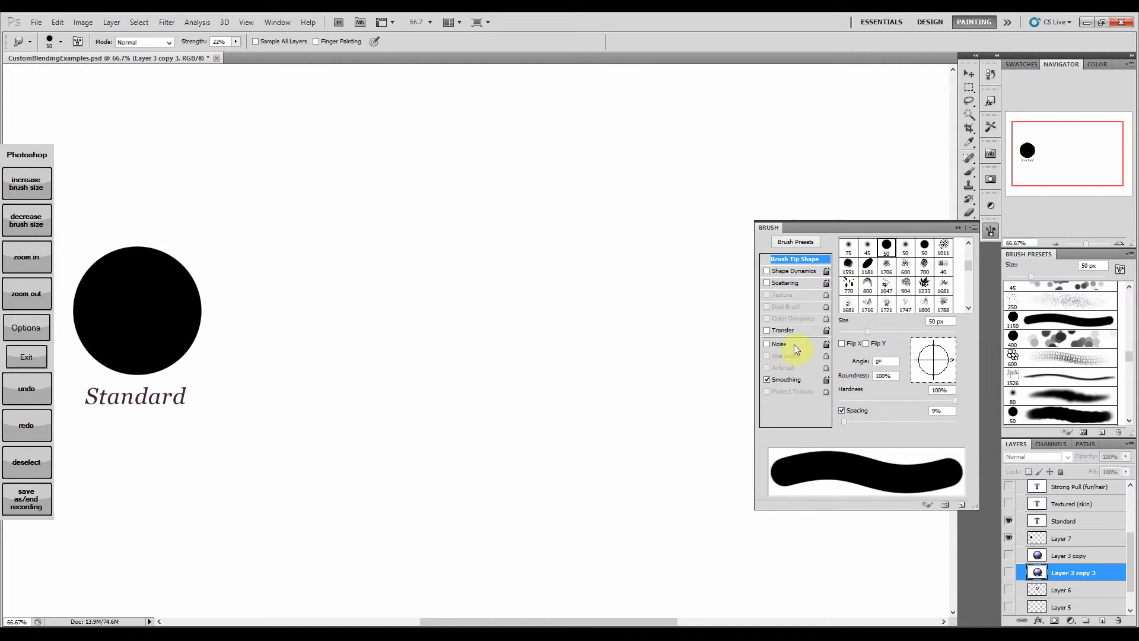
{"action": "left_click", "coordinate": [801, 282]}
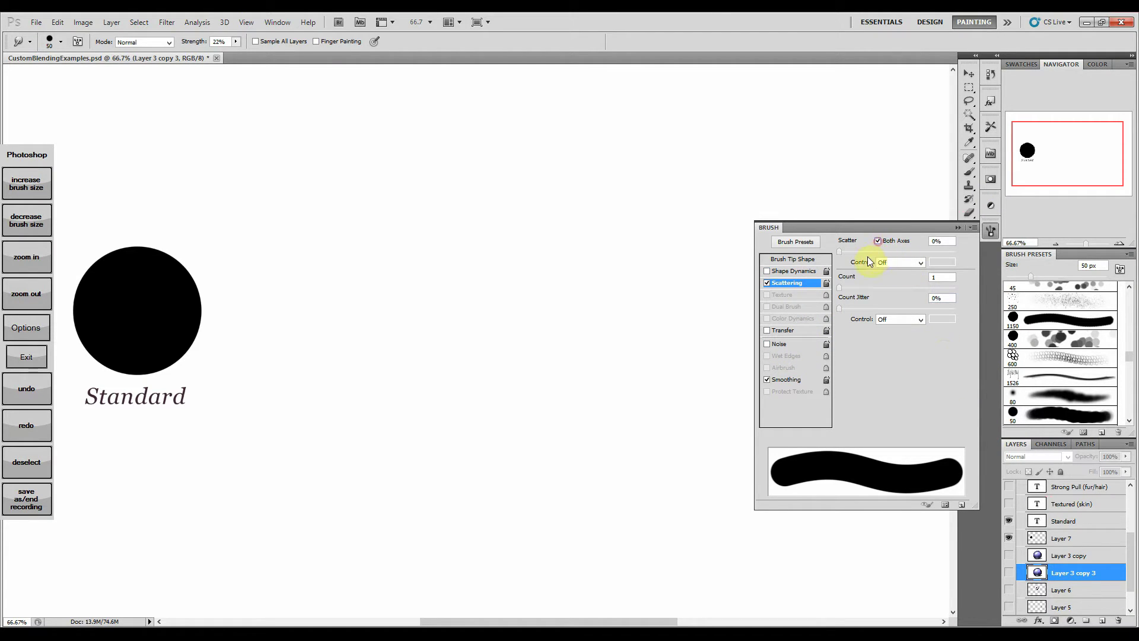
{"action": "mouse_move", "coordinate": [840, 254]}
{"action": "left_mouse_down"}
{"action": "mouse_move", "coordinate": [842, 287]}
{"action": "mouse_move", "coordinate": [855, 287]}
{"action": "left_mouse_up"}
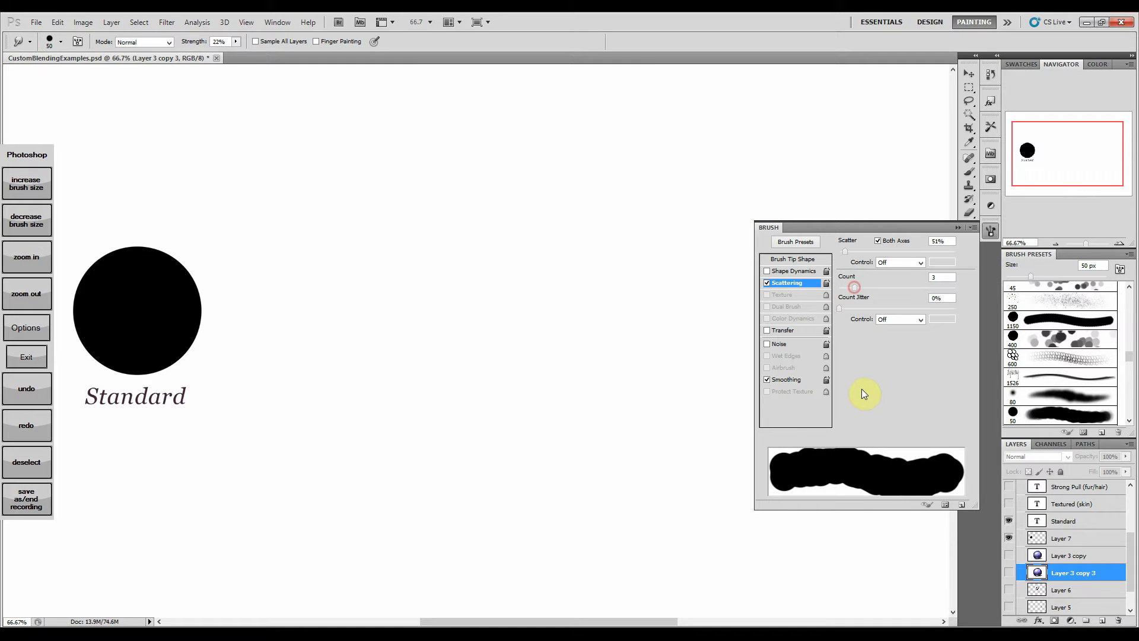
Step: Enable Transfer with strength controlled by Pen Pressure, and save the brush as a new preset named Hard Round 50 1
{"action": "left_click", "coordinate": [787, 330]}
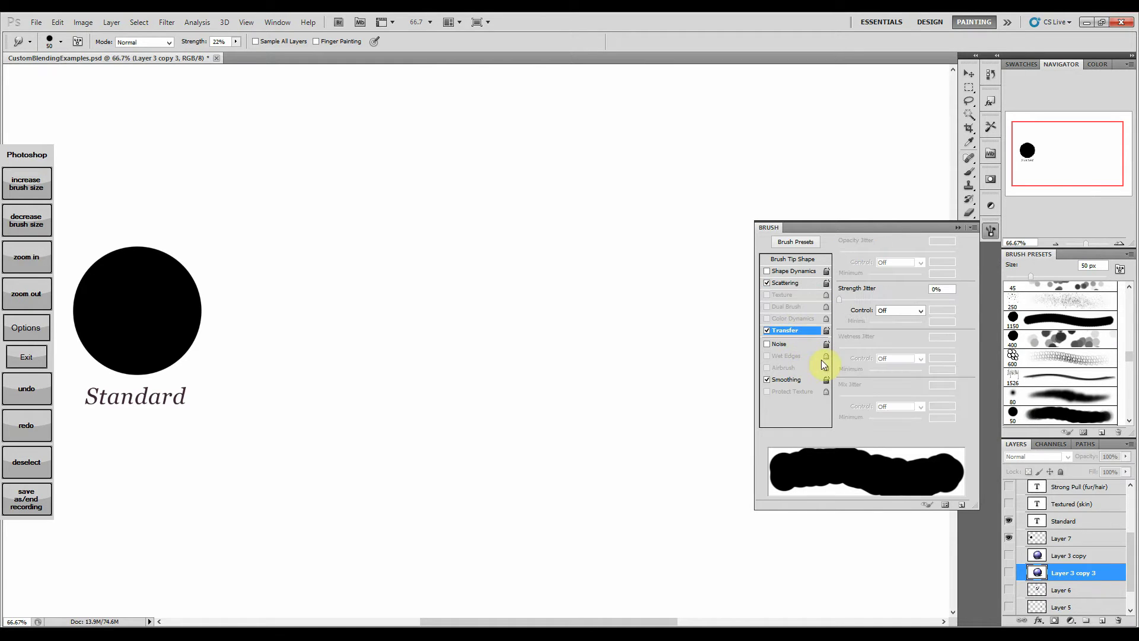
{"action": "left_click", "coordinate": [921, 311]}
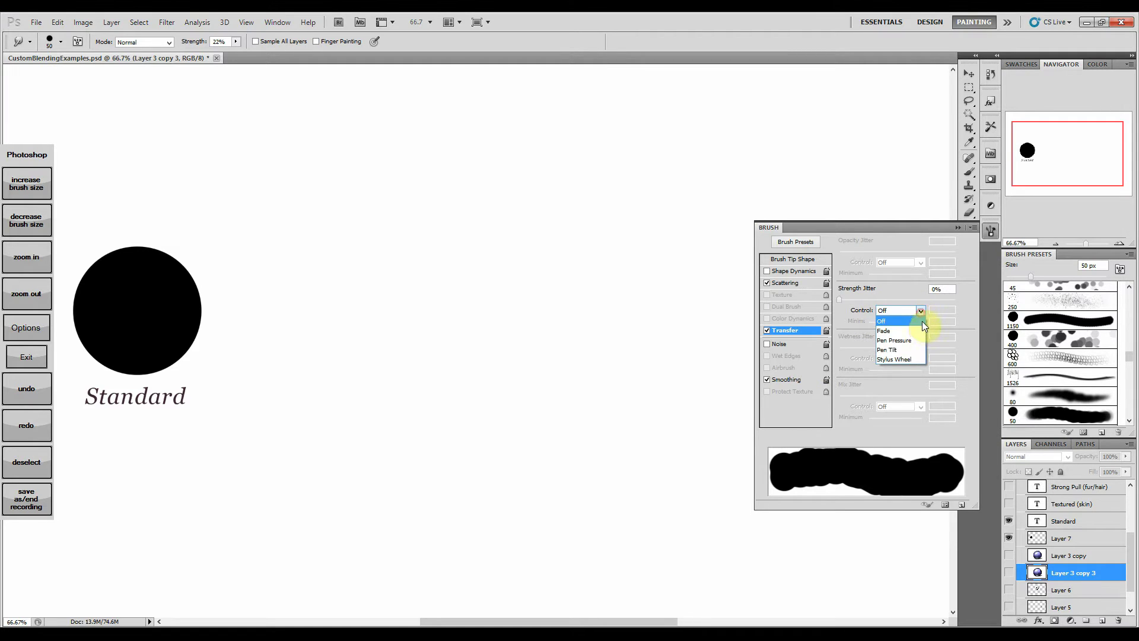
{"action": "left_click", "coordinate": [910, 340]}
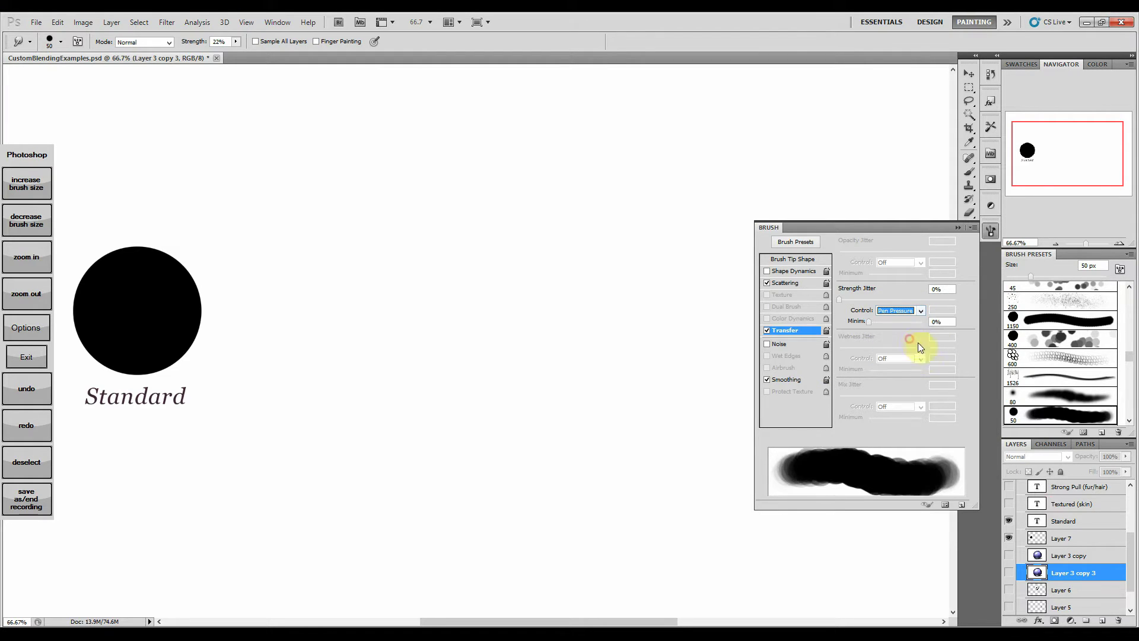
{"action": "left_click", "coordinate": [962, 506]}
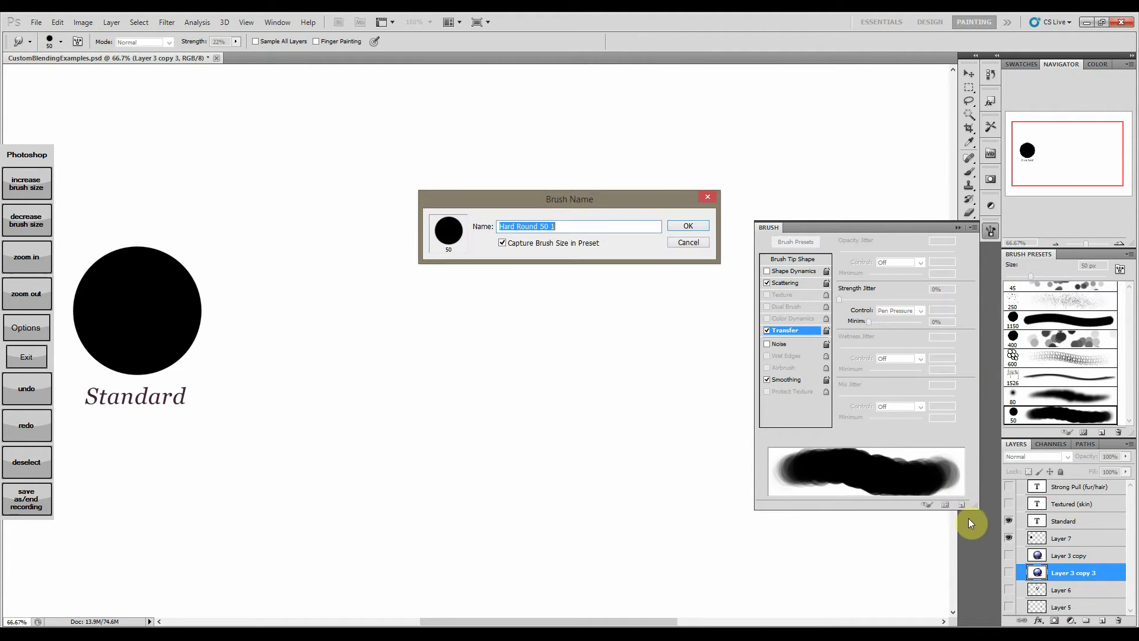
{"action": "left_click", "coordinate": [695, 225]}
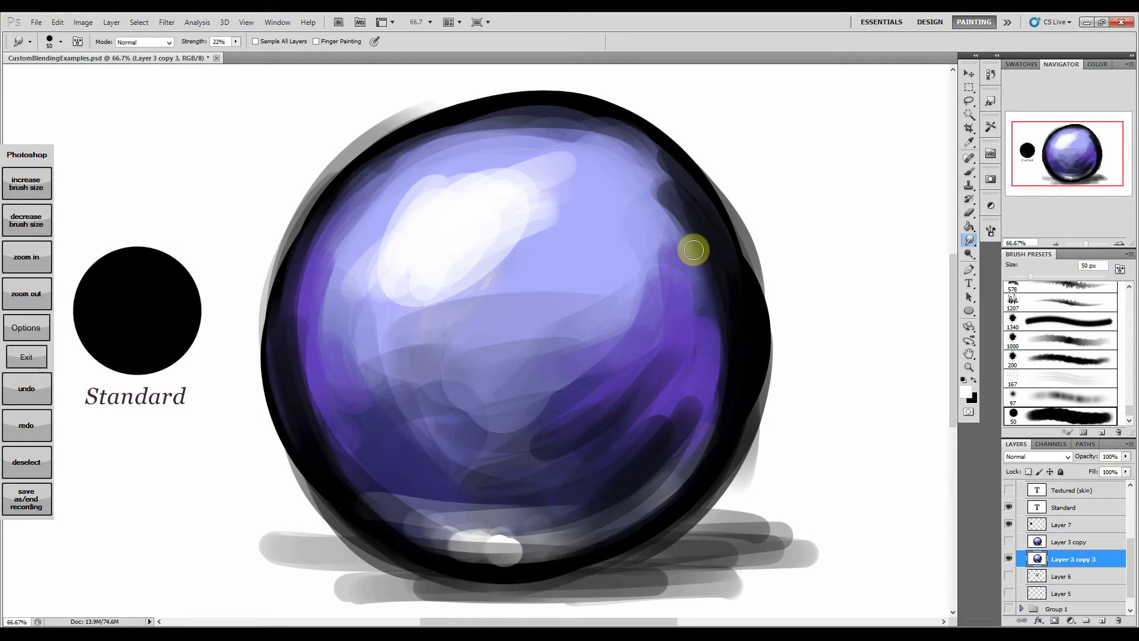
Step: Smudge the boundary between the purple area and the black outline along the right side of the sphere on Layer 3 copy 3
{"action": "left_click_drag", "start_coordinate": [699, 265], "coordinate": [706, 322]}
{"action": "left_click_drag", "start_coordinate": [693, 282], "coordinate": [682, 393]}
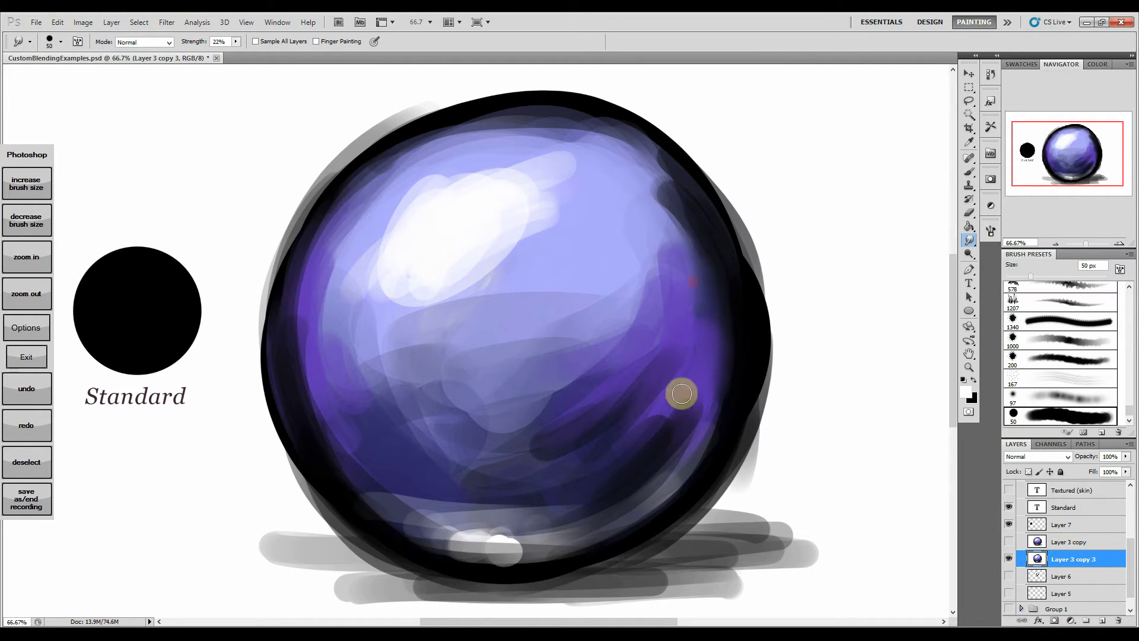
{"action": "mouse_move", "coordinate": [718, 315]}
{"action": "left_mouse_down"}
{"action": "mouse_move", "coordinate": [694, 399]}
{"action": "mouse_move", "coordinate": [716, 326]}
{"action": "mouse_move", "coordinate": [701, 423]}
{"action": "mouse_move", "coordinate": [727, 365]}
{"action": "mouse_move", "coordinate": [675, 406]}
{"action": "left_mouse_up"}
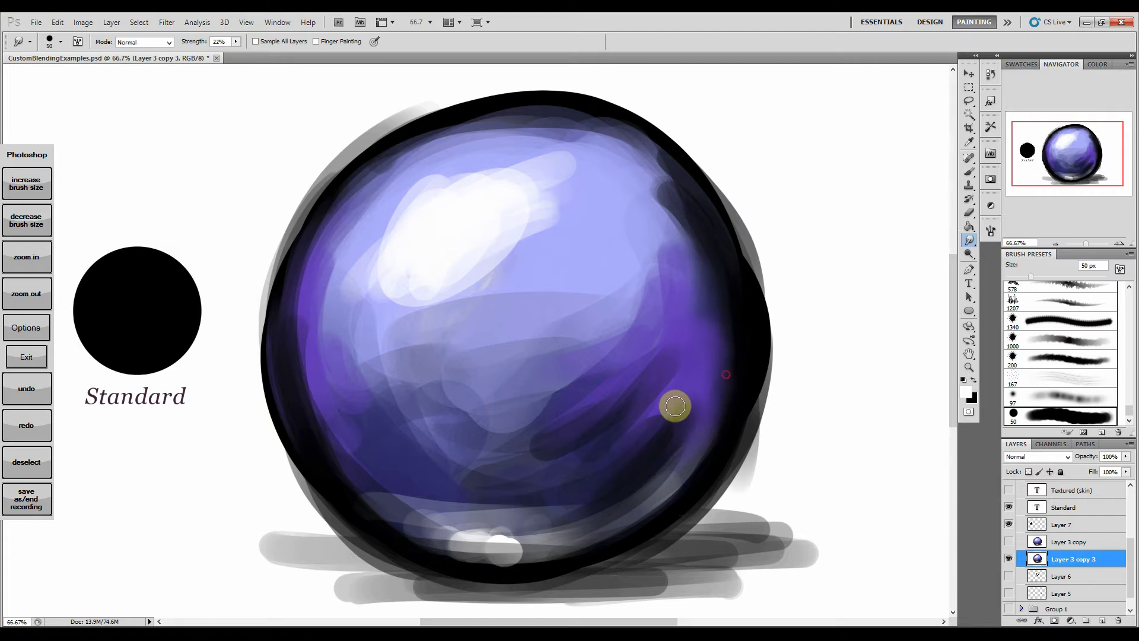
Step: Raise the smudge strength to 84% and blend the purple and dark strokes across the sphere's lower-right area
{"action": "left_click", "coordinate": [236, 42]}
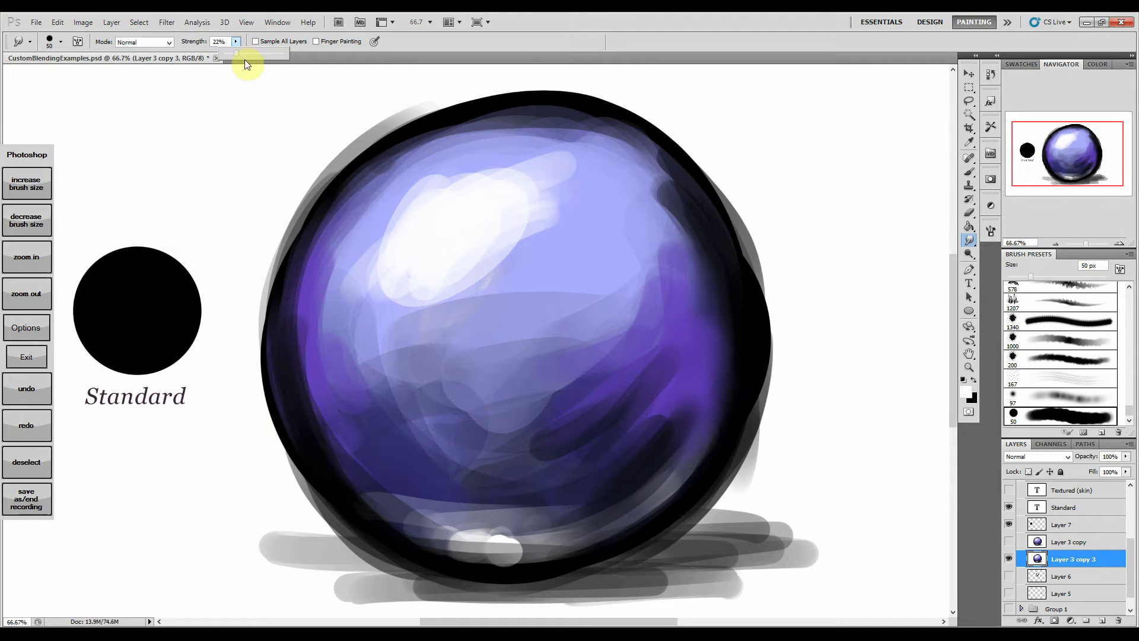
{"action": "left_click", "coordinate": [241, 55]}
{"action": "left_click_drag", "start_coordinate": [251, 55], "coordinate": [274, 52]}
{"action": "mouse_move", "coordinate": [678, 356]}
{"action": "left_mouse_down"}
{"action": "mouse_move", "coordinate": [658, 398]}
{"action": "mouse_move", "coordinate": [538, 495]}
{"action": "left_mouse_up"}
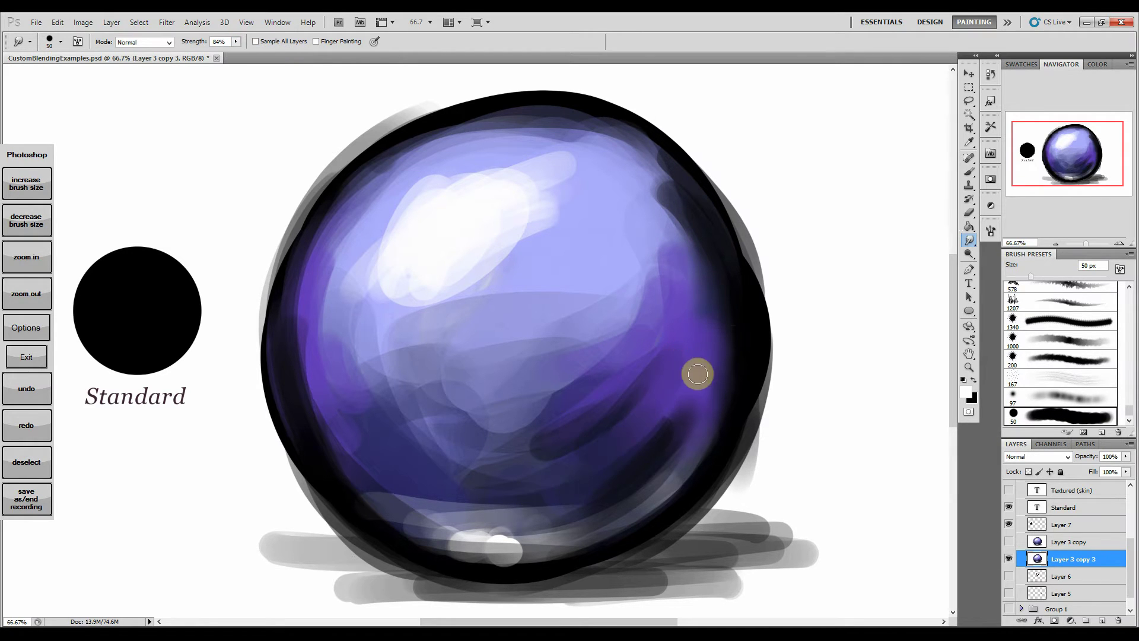
{"action": "mouse_move", "coordinate": [684, 382]}
{"action": "left_mouse_down"}
{"action": "mouse_move", "coordinate": [618, 461]}
{"action": "mouse_move", "coordinate": [547, 506]}
{"action": "left_mouse_up"}
{"action": "left_click_drag", "start_coordinate": [697, 410], "coordinate": [551, 518]}
{"action": "left_click_drag", "start_coordinate": [709, 425], "coordinate": [549, 547]}
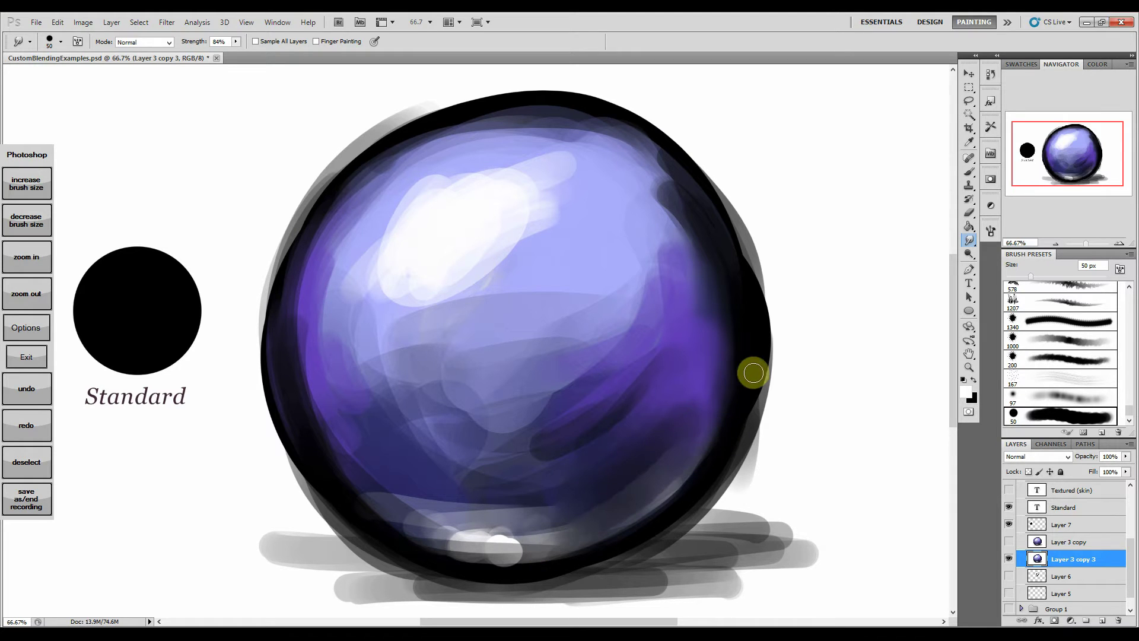
Step: Lower the smudge strength to 24% and smooth the lower-right rim, the highlight and the rest of the sphere
{"action": "left_click", "coordinate": [237, 41]}
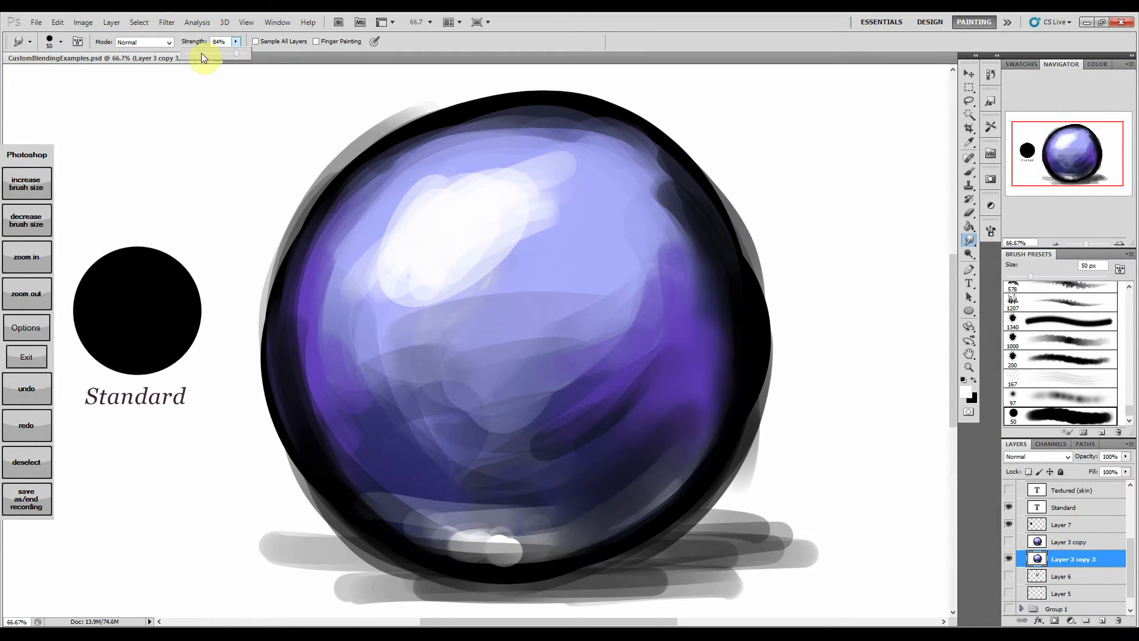
{"action": "left_click_drag", "start_coordinate": [197, 55], "coordinate": [200, 55]}
{"action": "left_click_drag", "start_coordinate": [721, 404], "coordinate": [578, 534]}
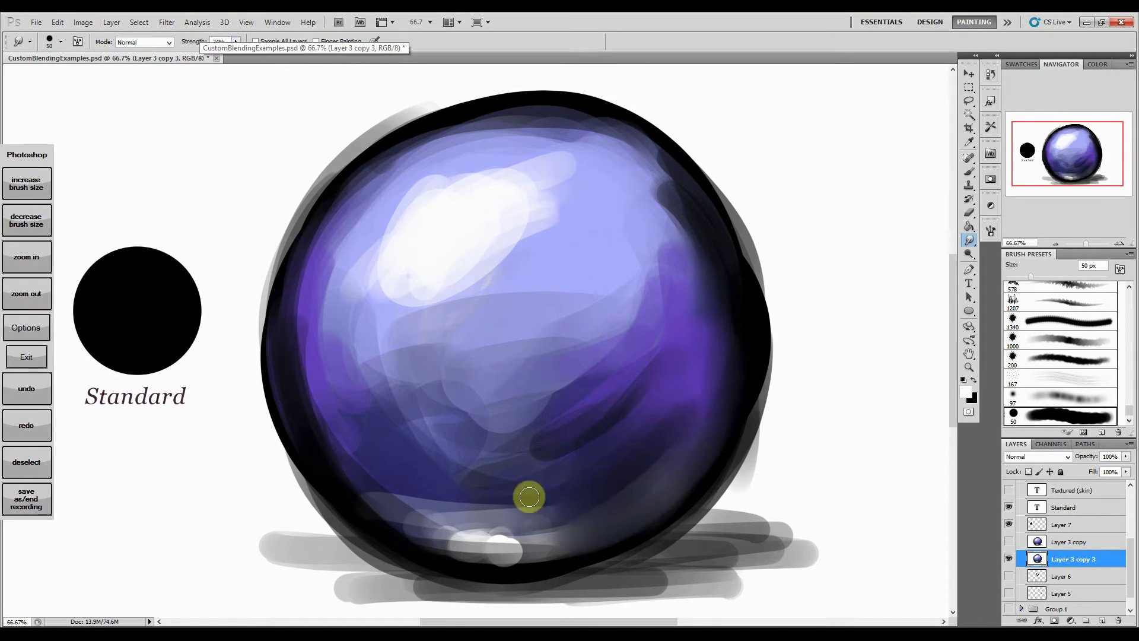
{"action": "mouse_move", "coordinate": [415, 178]}
{"action": "left_mouse_down"}
{"action": "mouse_move", "coordinate": [486, 121]}
{"action": "mouse_move", "coordinate": [539, 386]}
{"action": "mouse_move", "coordinate": [481, 315]}
{"action": "mouse_move", "coordinate": [447, 349]}
{"action": "mouse_move", "coordinate": [660, 358]}
{"action": "mouse_move", "coordinate": [475, 348]}
{"action": "mouse_move", "coordinate": [735, 297]}
{"action": "mouse_move", "coordinate": [346, 252]}
{"action": "mouse_move", "coordinate": [617, 174]}
{"action": "mouse_move", "coordinate": [503, 508]}
{"action": "mouse_move", "coordinate": [376, 401]}
{"action": "left_mouse_up"}
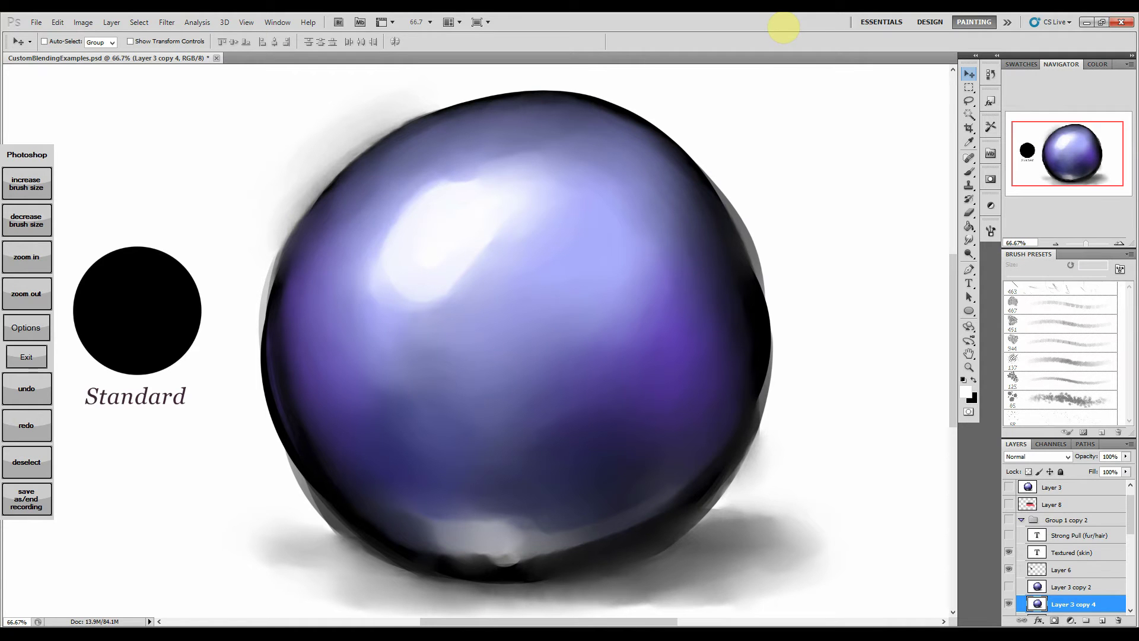
Step: Show Group 1 copy 2 and give the Smudge brush Shape Dynamics with size jitter 100%, angle jitter 42%, roundness jitter 49% and both flip jitters
{"action": "left_click", "coordinate": [1009, 520]}
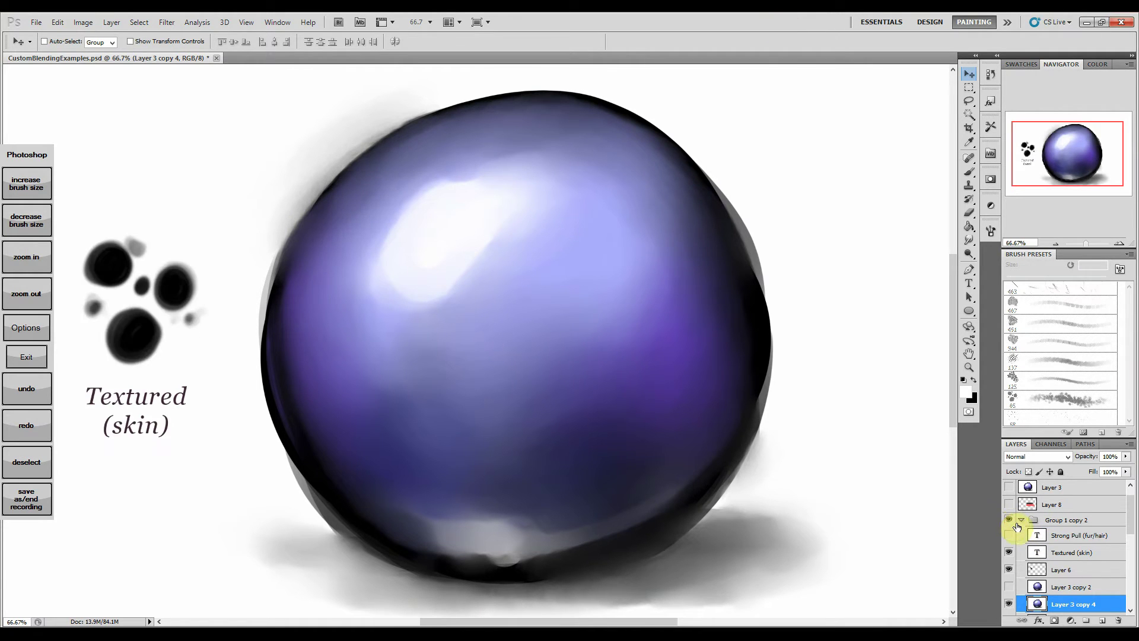
{"action": "left_click", "coordinate": [970, 242]}
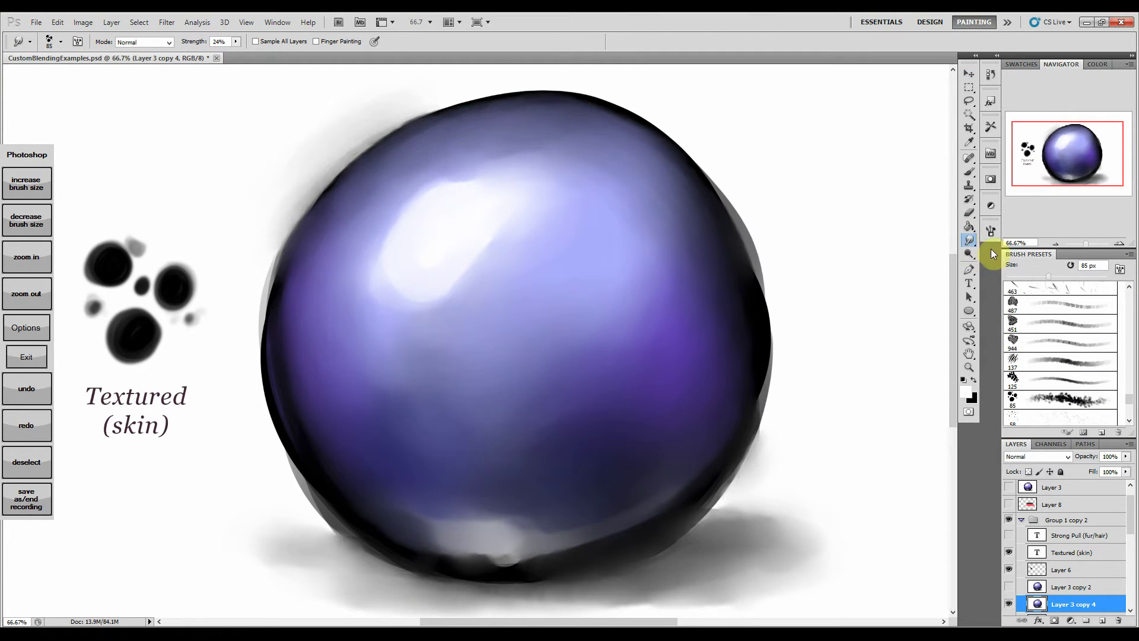
{"action": "left_click", "coordinate": [990, 233]}
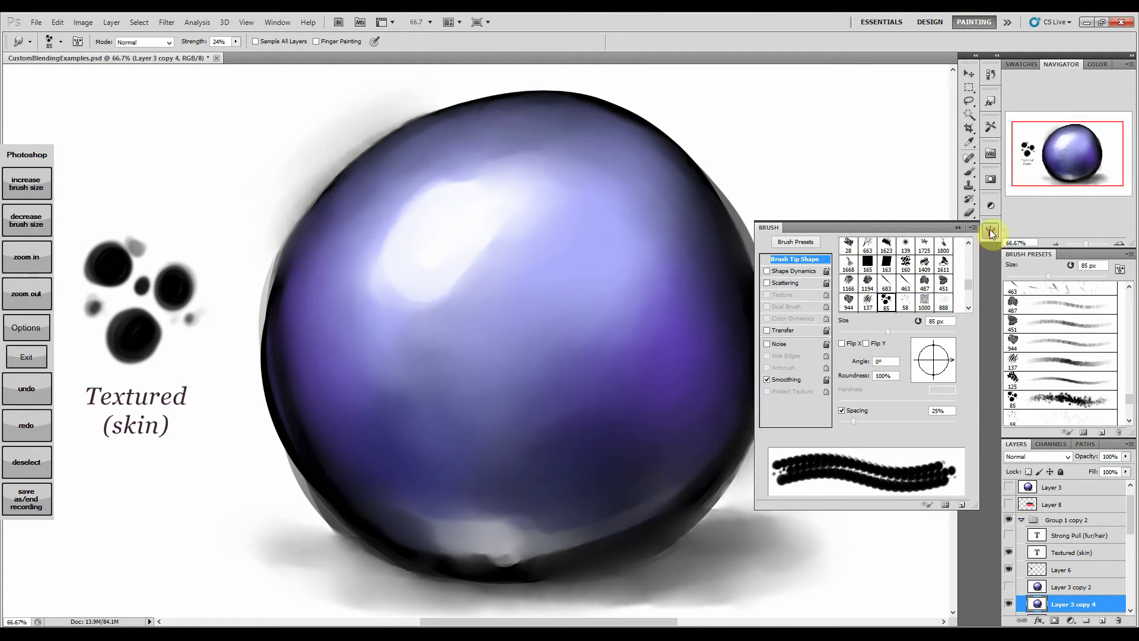
{"action": "left_click", "coordinate": [798, 271]}
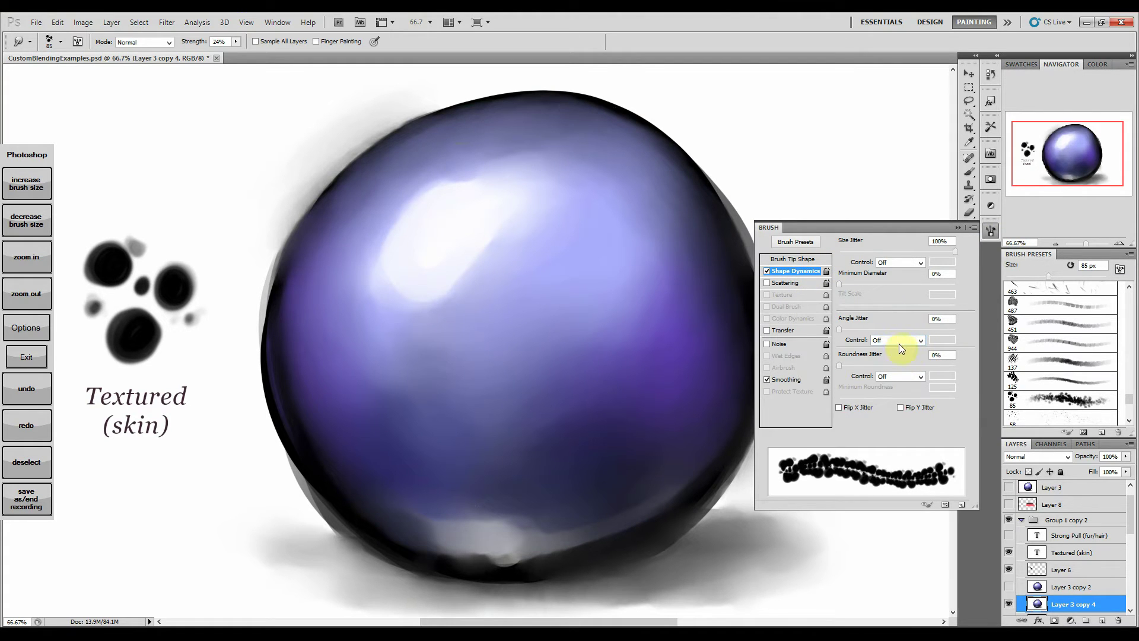
{"action": "left_click_drag", "start_coordinate": [844, 333], "coordinate": [887, 330]}
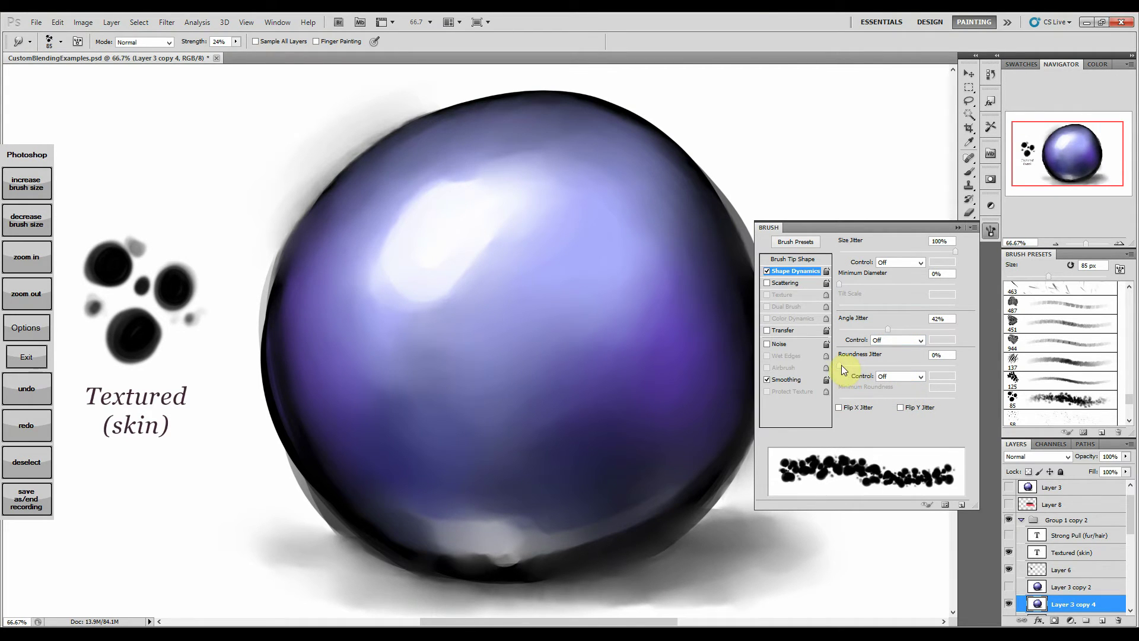
{"action": "left_click_drag", "start_coordinate": [842, 365], "coordinate": [895, 365]}
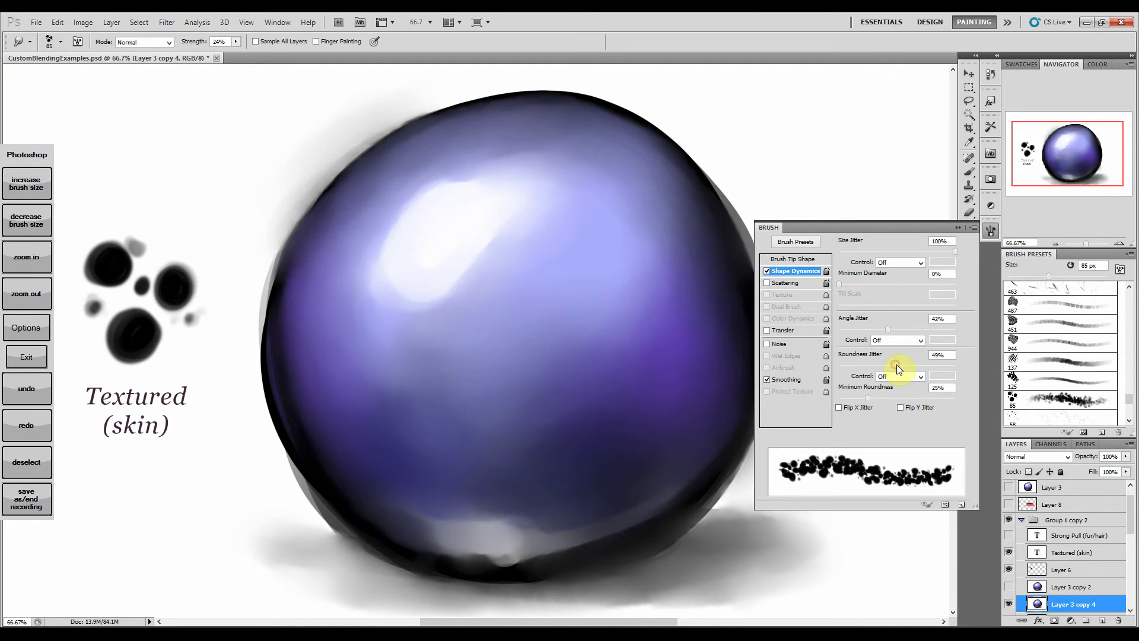
{"action": "left_click", "coordinate": [840, 409]}
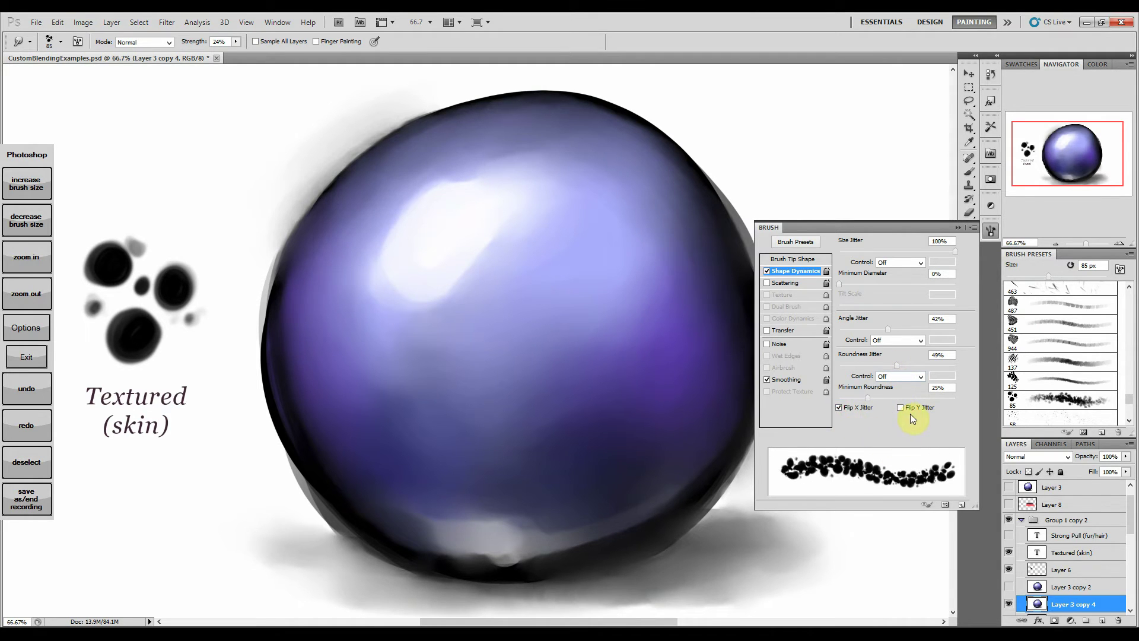
{"action": "left_click", "coordinate": [900, 408]}
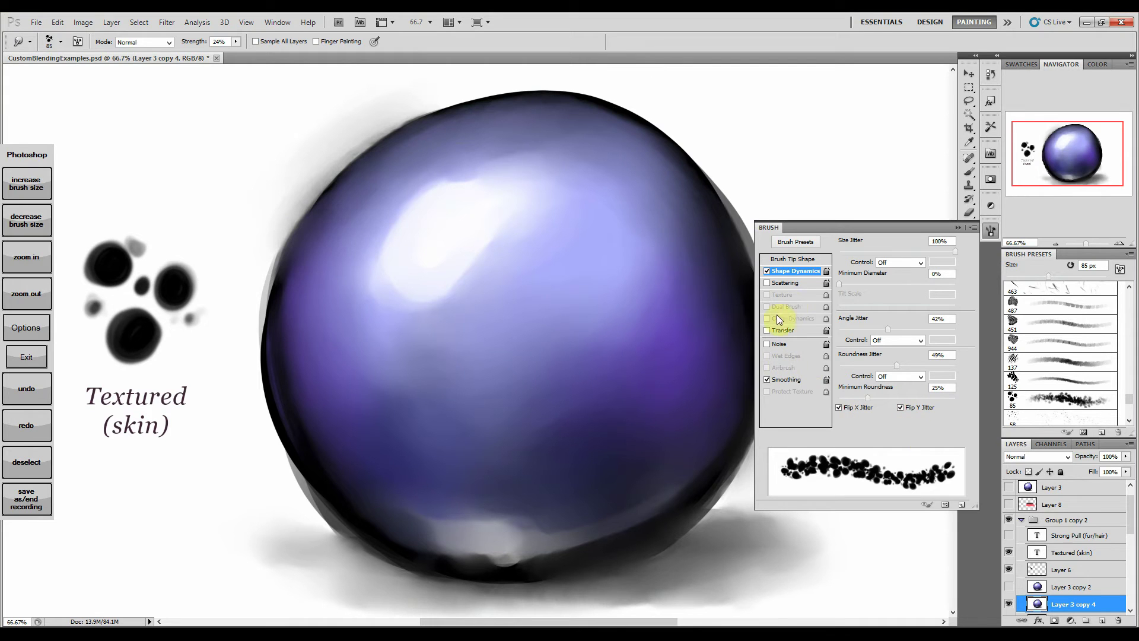
Step: Enable Scattering on both axes for the textured brush, with scatter 82%, count 2 and count jitter around 57%
{"action": "left_click", "coordinate": [788, 283]}
{"action": "left_click", "coordinate": [882, 242]}
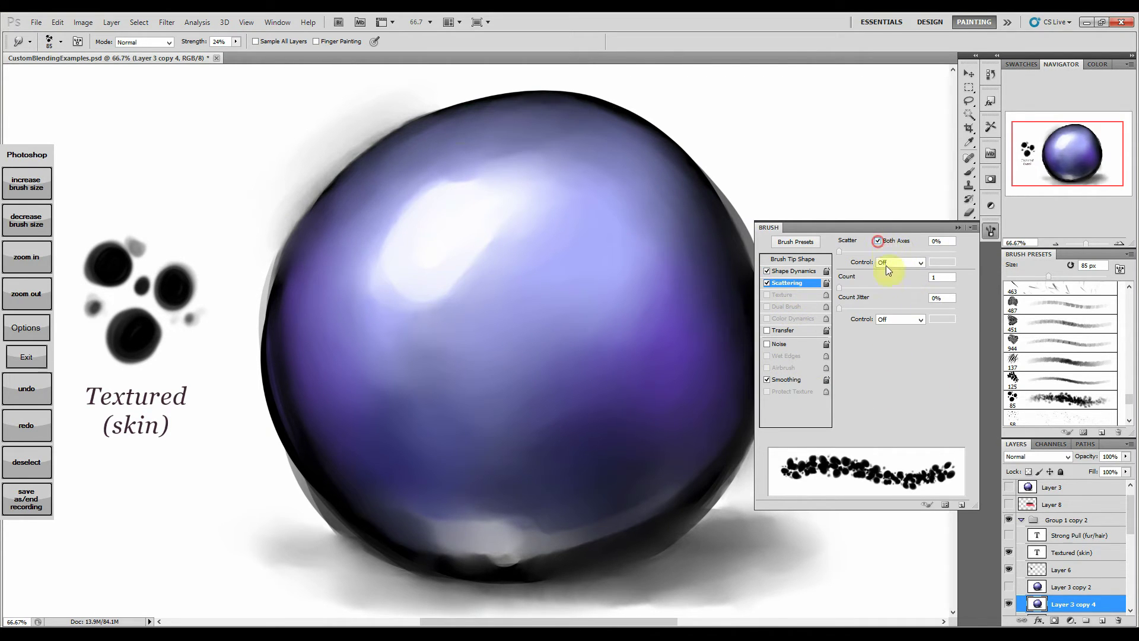
{"action": "left_click_drag", "start_coordinate": [842, 286], "coordinate": [845, 288]}
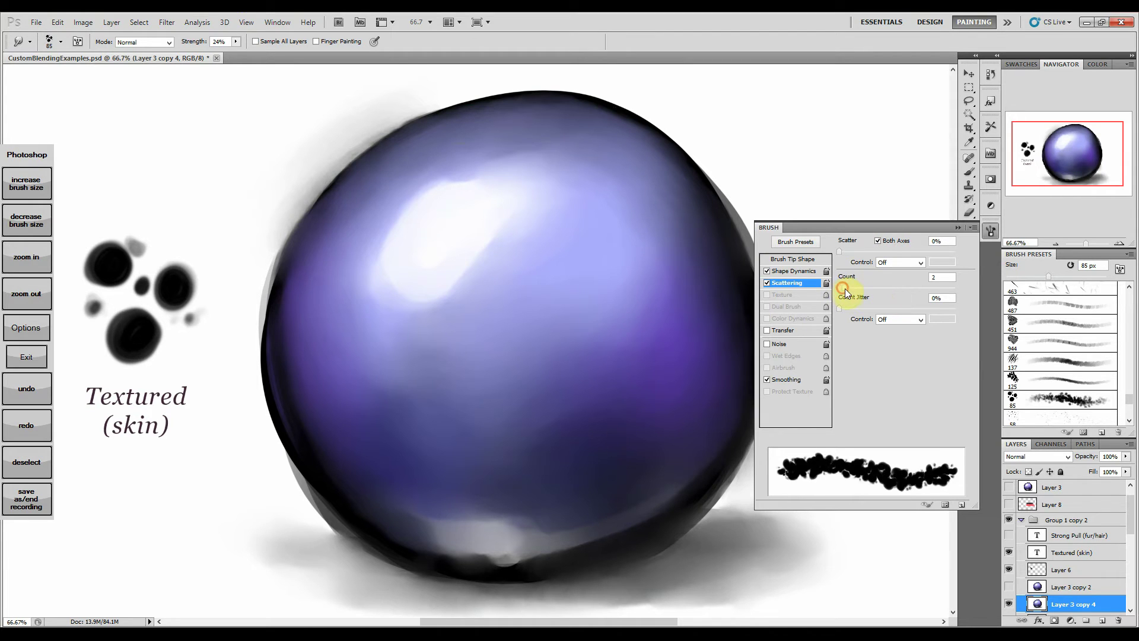
{"action": "left_click", "coordinate": [840, 253]}
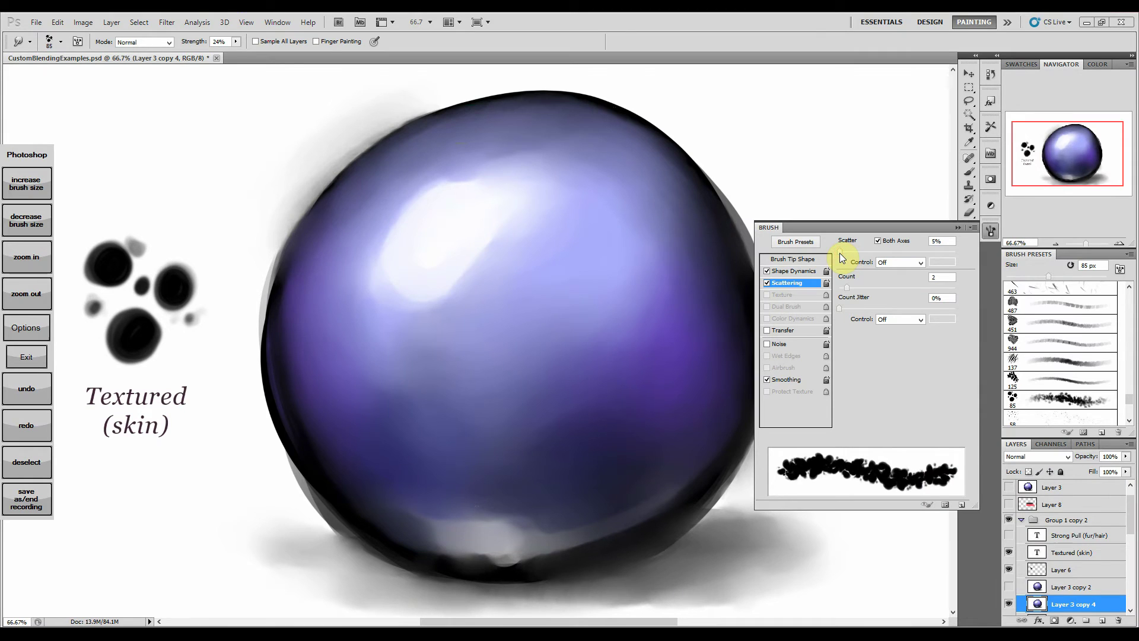
{"action": "left_click_drag", "start_coordinate": [839, 253], "coordinate": [848, 254]}
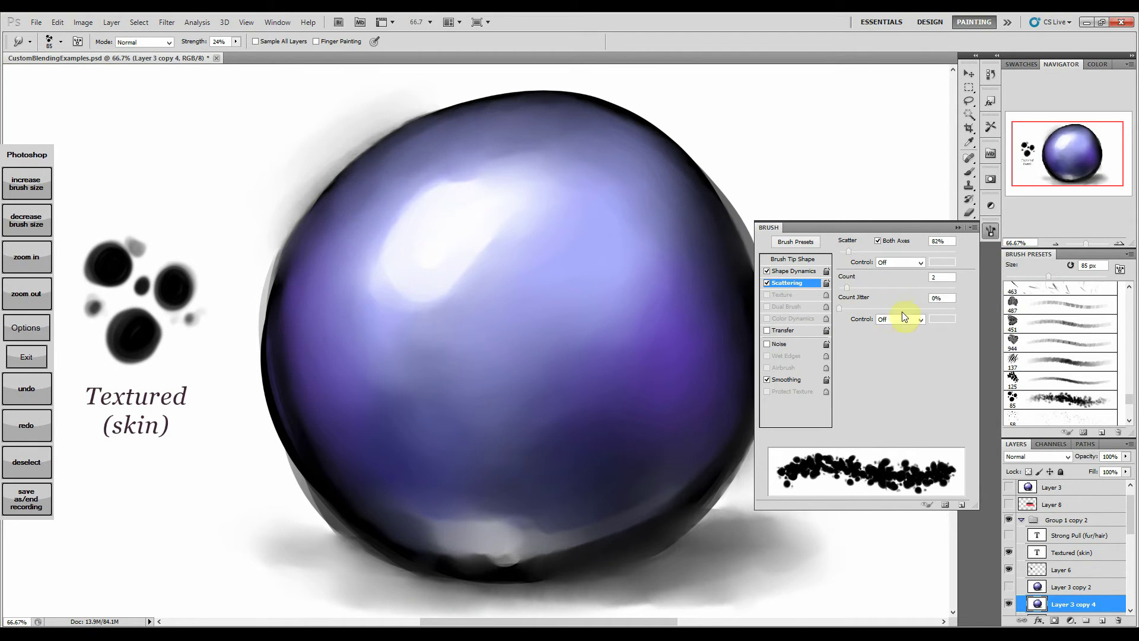
{"action": "left_click_drag", "start_coordinate": [842, 309], "coordinate": [855, 309]}
{"action": "left_click_drag", "start_coordinate": [895, 308], "coordinate": [905, 308]}
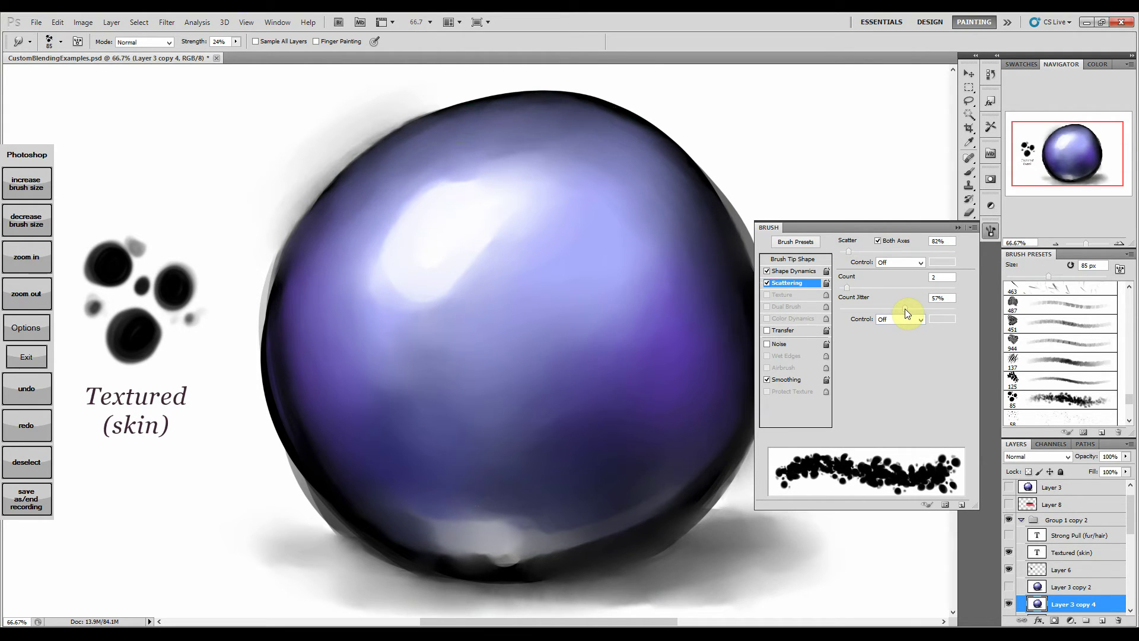
{"action": "left_click_drag", "start_coordinate": [906, 309], "coordinate": [903, 308]}
Step: Enable Transfer for the textured brush with strength controlled by Pen Pressure, and close the brush settings
{"action": "left_click", "coordinate": [792, 332]}
{"action": "left_click", "coordinate": [919, 312]}
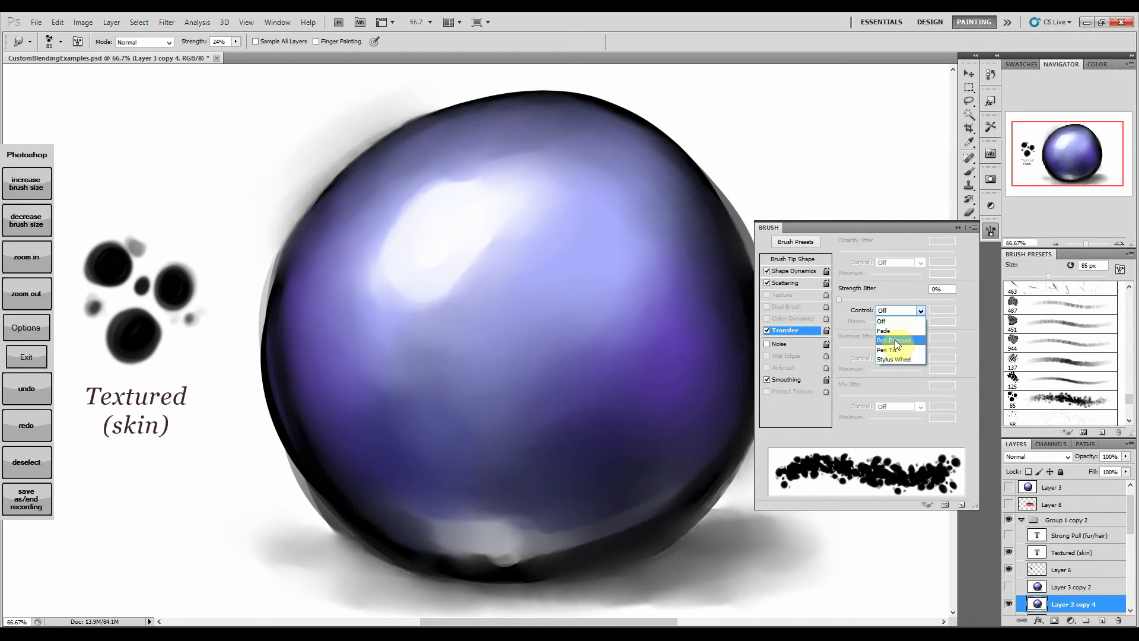
{"action": "left_click", "coordinate": [897, 342]}
{"action": "key", "text": "F5"}
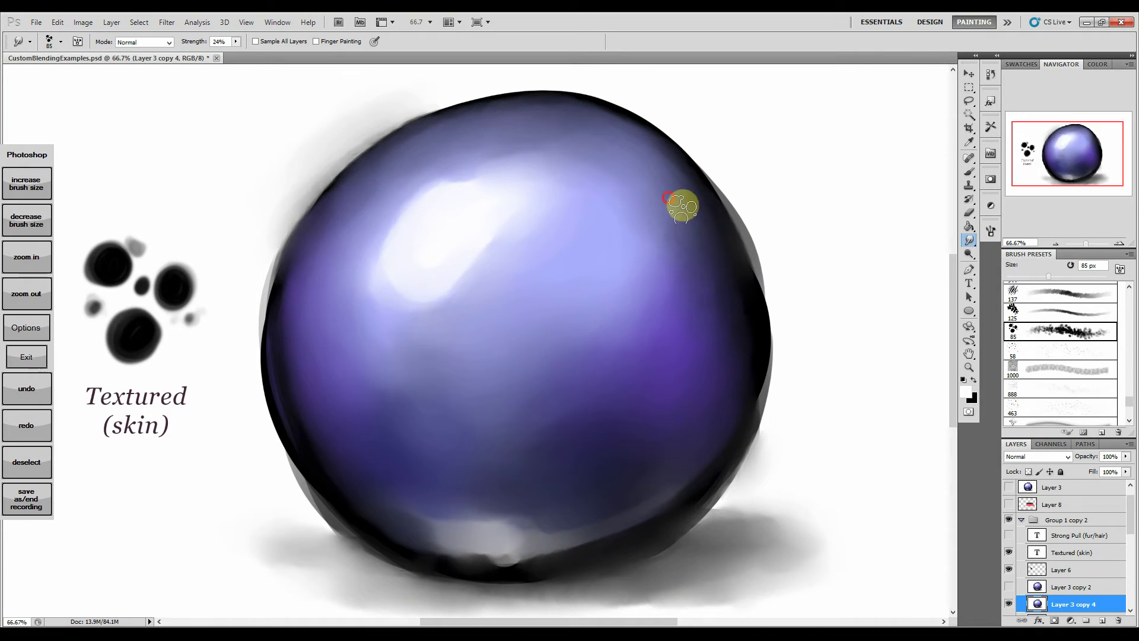
Step: Blend the sphere's right edge, white highlight, lower-left rim and bottom reflected light with the textured Smudge brush at 24% strength
{"action": "left_click", "coordinate": [719, 283]}
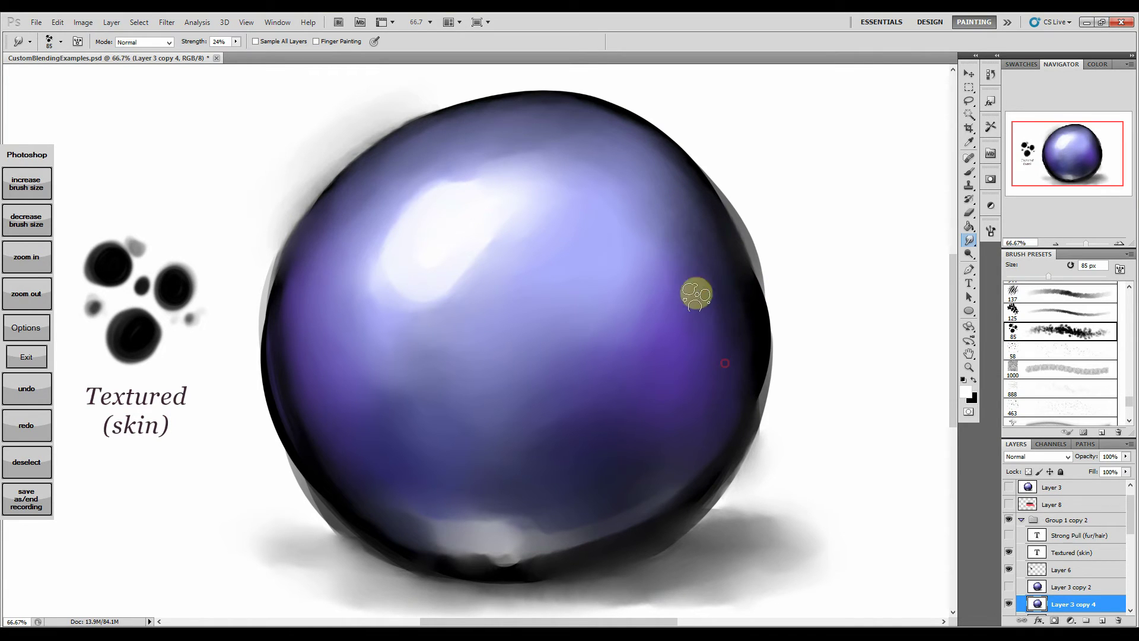
{"action": "left_click", "coordinate": [666, 251]}
{"action": "left_click", "coordinate": [440, 285]}
{"action": "left_click", "coordinate": [478, 241]}
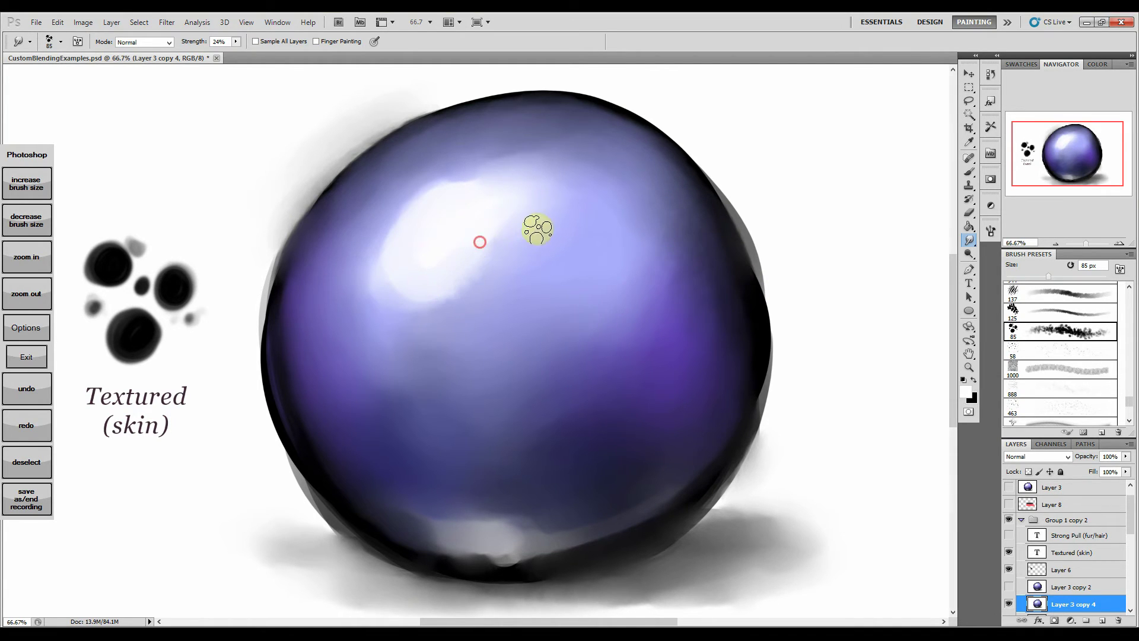
{"action": "left_click", "coordinate": [427, 239]}
{"action": "left_click", "coordinate": [453, 194]}
{"action": "left_click_drag", "start_coordinate": [483, 166], "coordinate": [497, 168]}
{"action": "left_click_drag", "start_coordinate": [332, 444], "coordinate": [306, 426]}
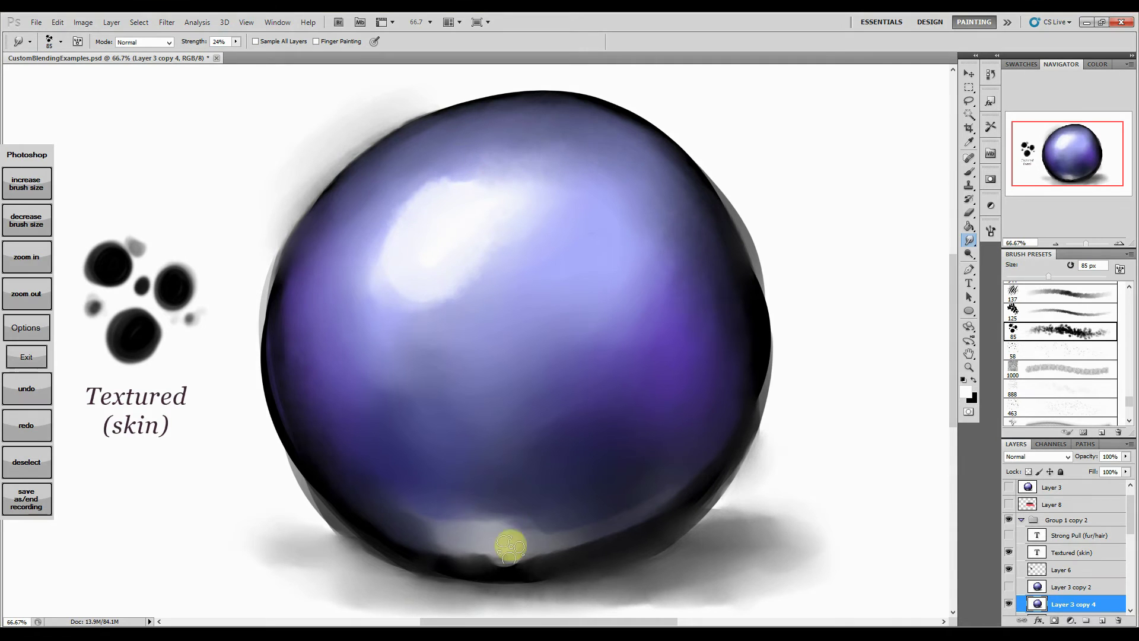
{"action": "left_click_drag", "start_coordinate": [511, 546], "coordinate": [439, 551]}
{"action": "left_click", "coordinate": [359, 493]}
{"action": "left_click", "coordinate": [588, 475]}
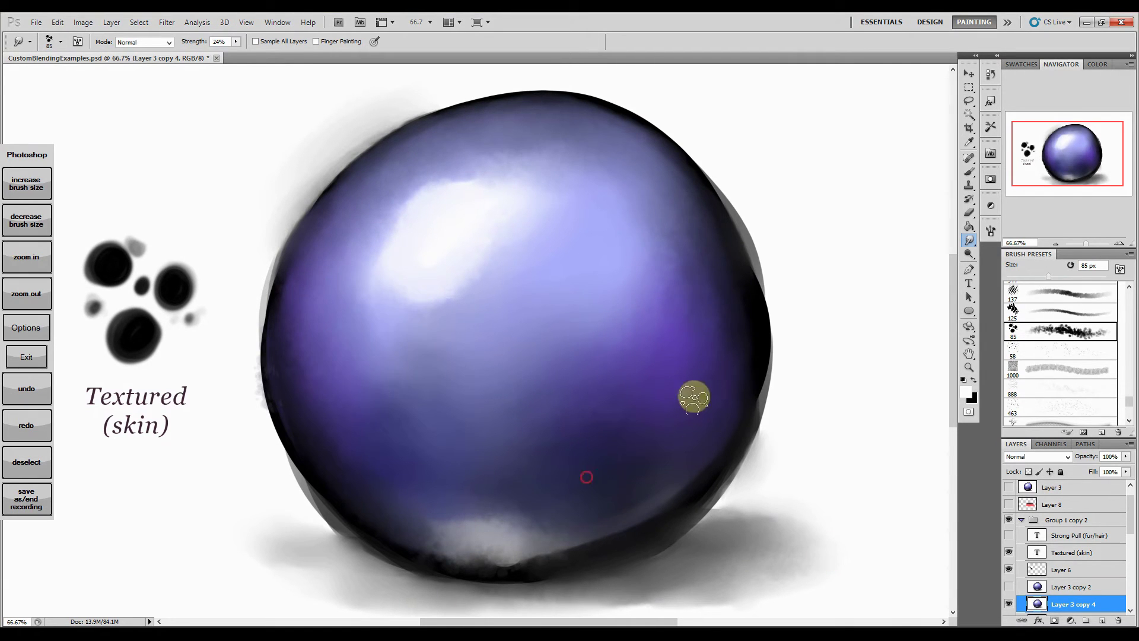
{"action": "left_click", "coordinate": [542, 245]}
{"action": "left_click", "coordinate": [707, 248]}
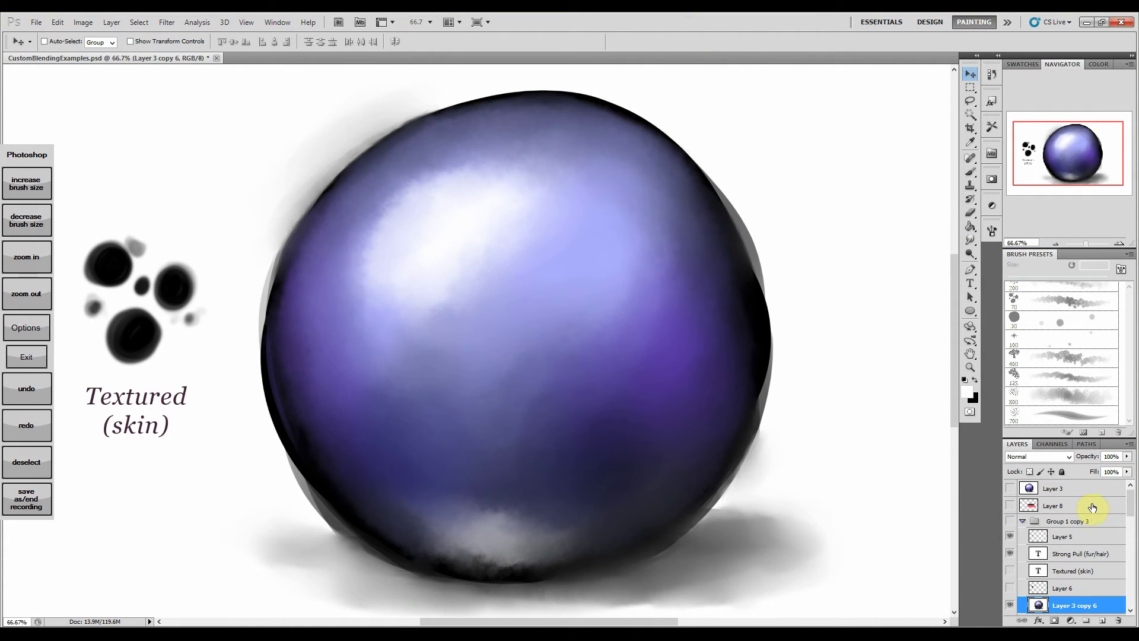
Step: Show Group 1 copy 3 and give the 700 px Smudge brush Shape Dynamics with size controlled by Pen Pressure
{"action": "left_click", "coordinate": [1010, 522]}
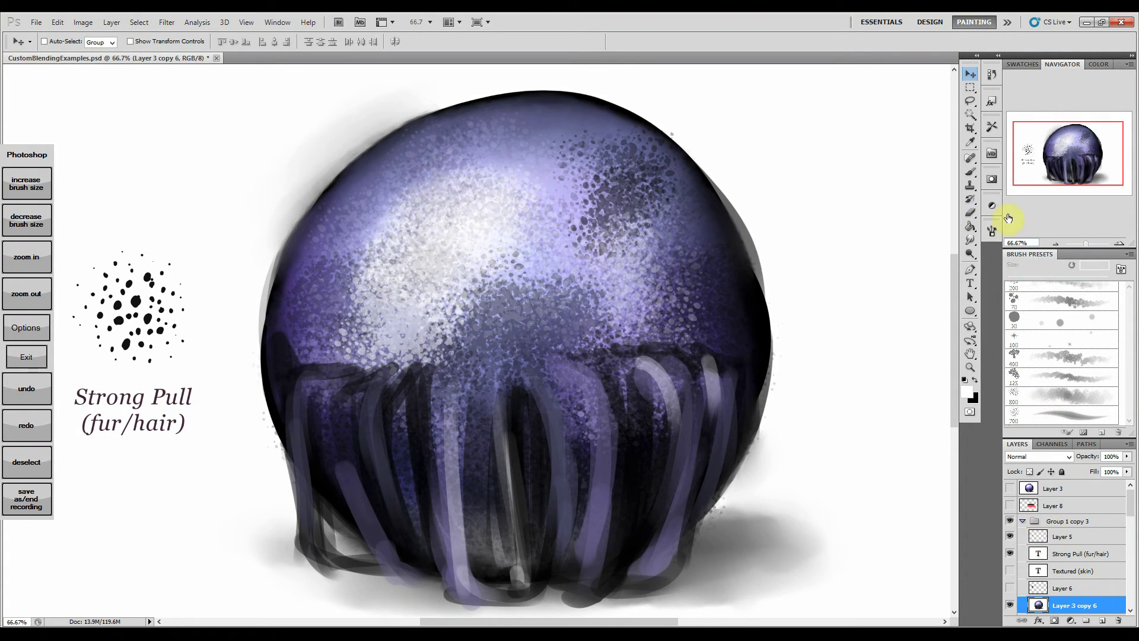
{"action": "left_click", "coordinate": [968, 241]}
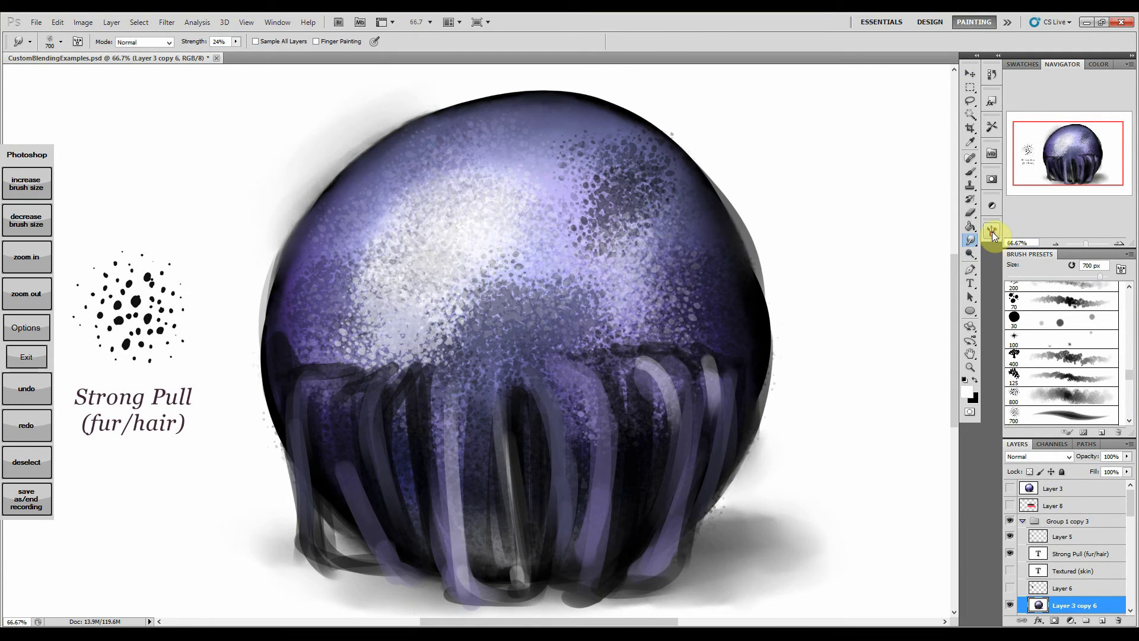
{"action": "left_click", "coordinate": [991, 230]}
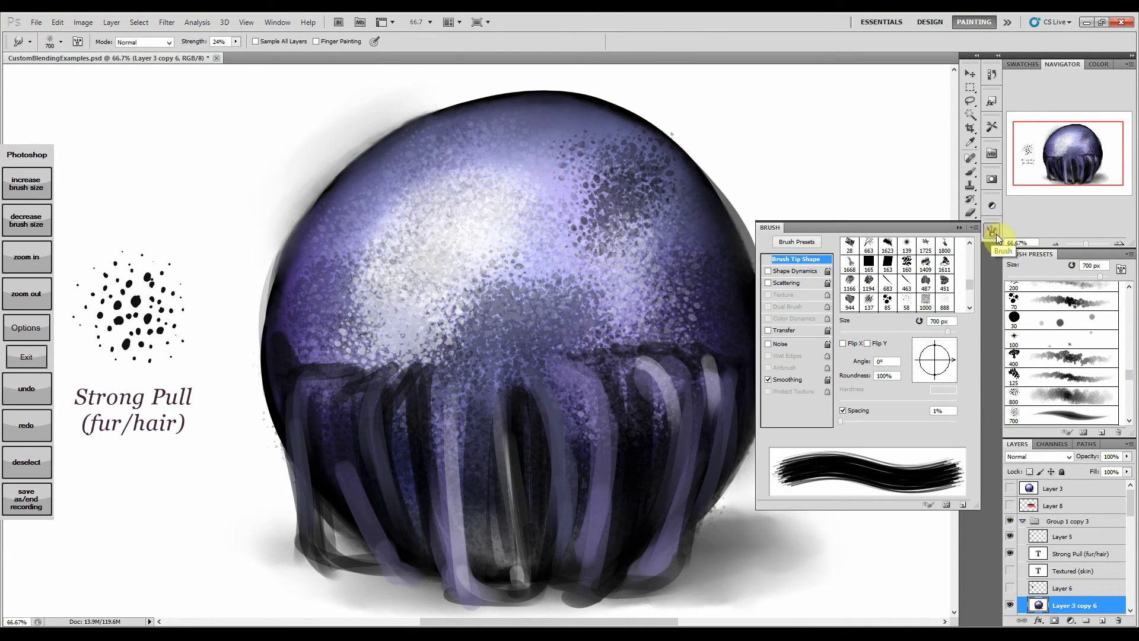
{"action": "left_click", "coordinate": [789, 272]}
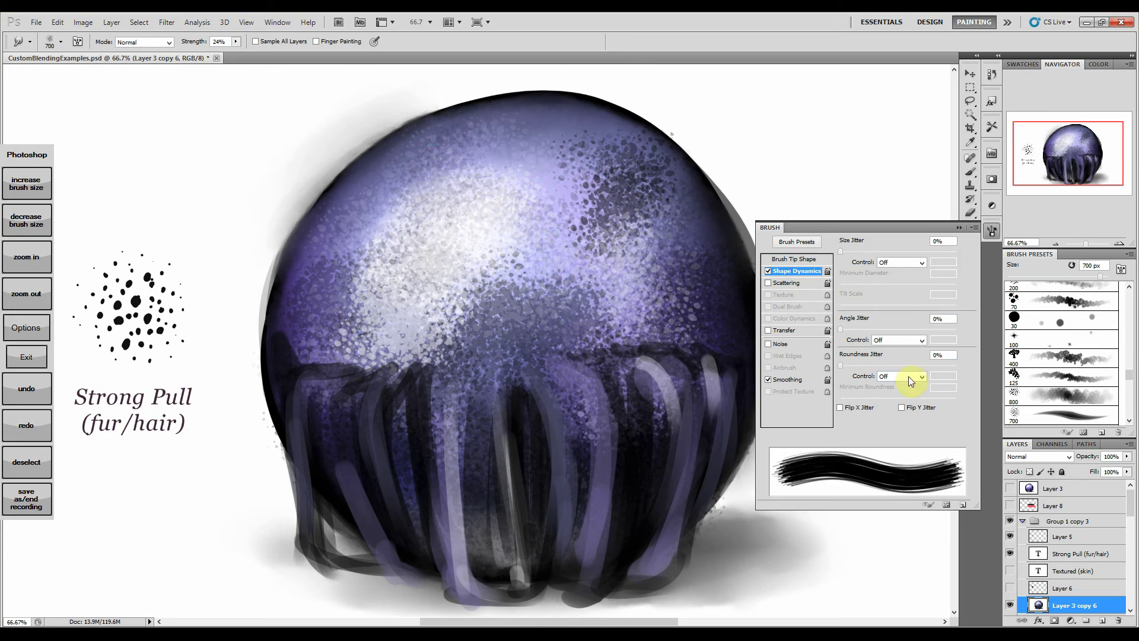
{"action": "left_click", "coordinate": [921, 262]}
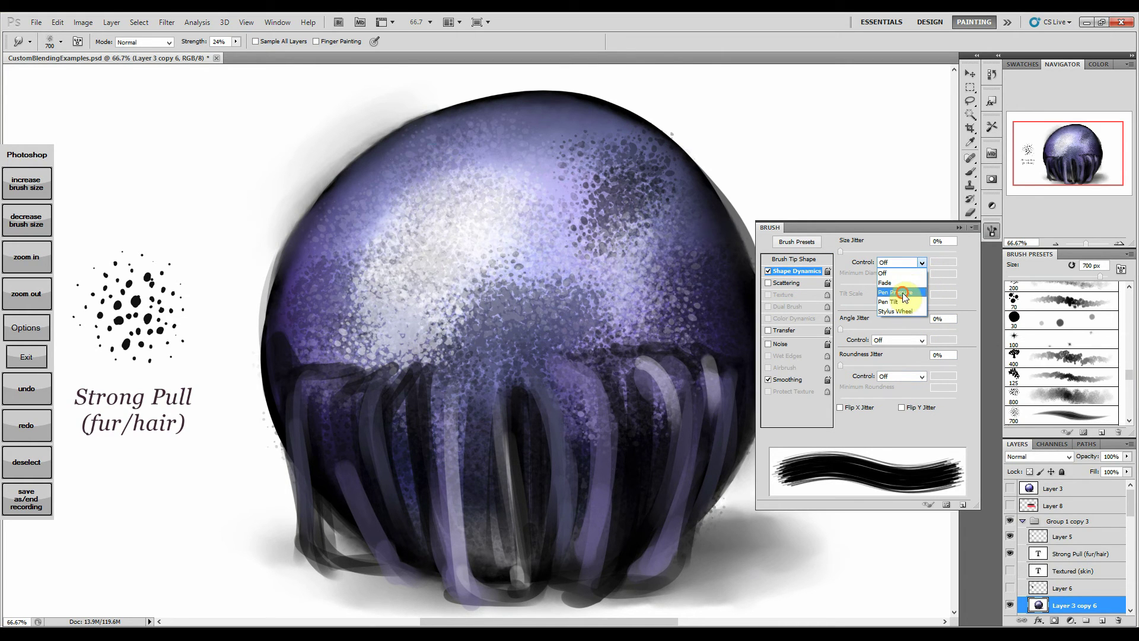
{"action": "left_click", "coordinate": [902, 293]}
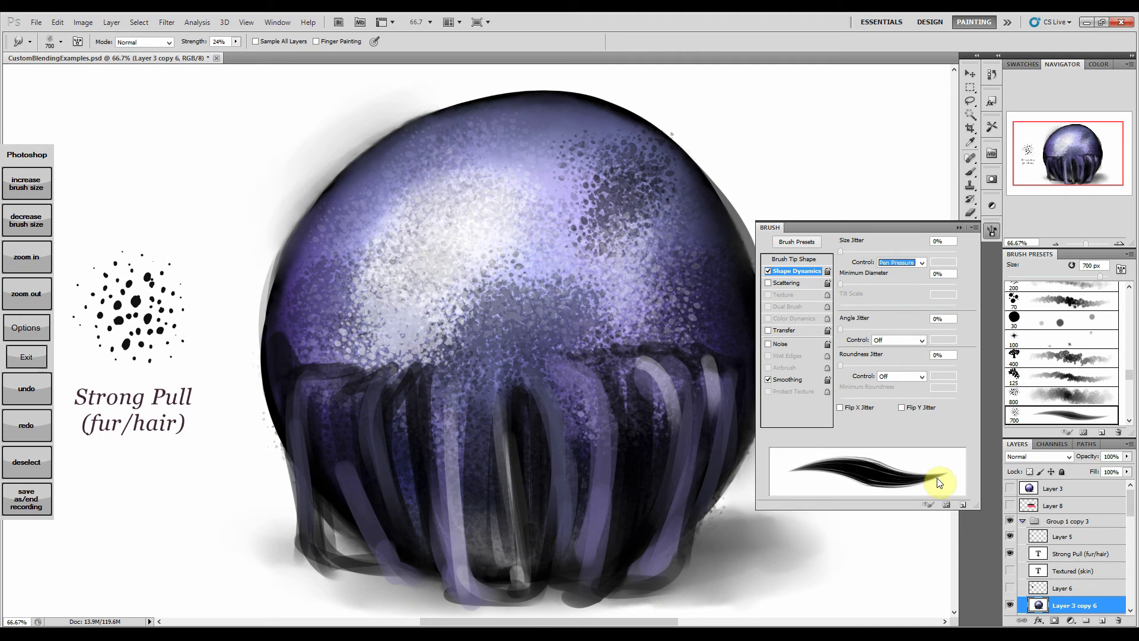
Step: Save the strong-pull brush as preset Sampled Brush 33 1 with its size captured, and close the brush settings
{"action": "left_click", "coordinate": [964, 505]}
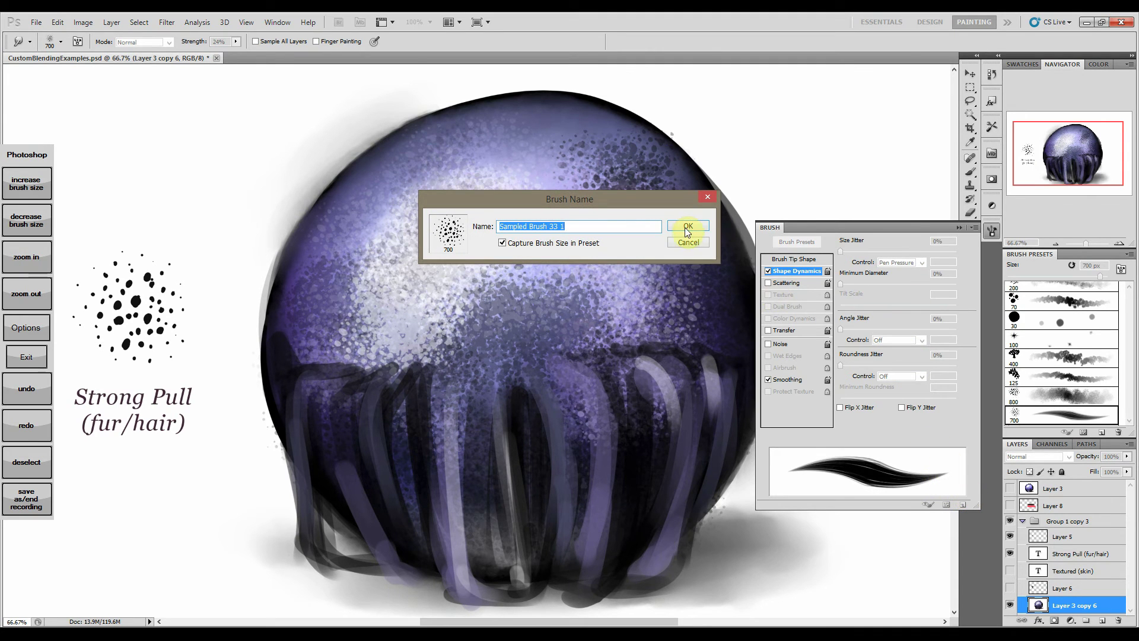
{"action": "left_click", "coordinate": [686, 229]}
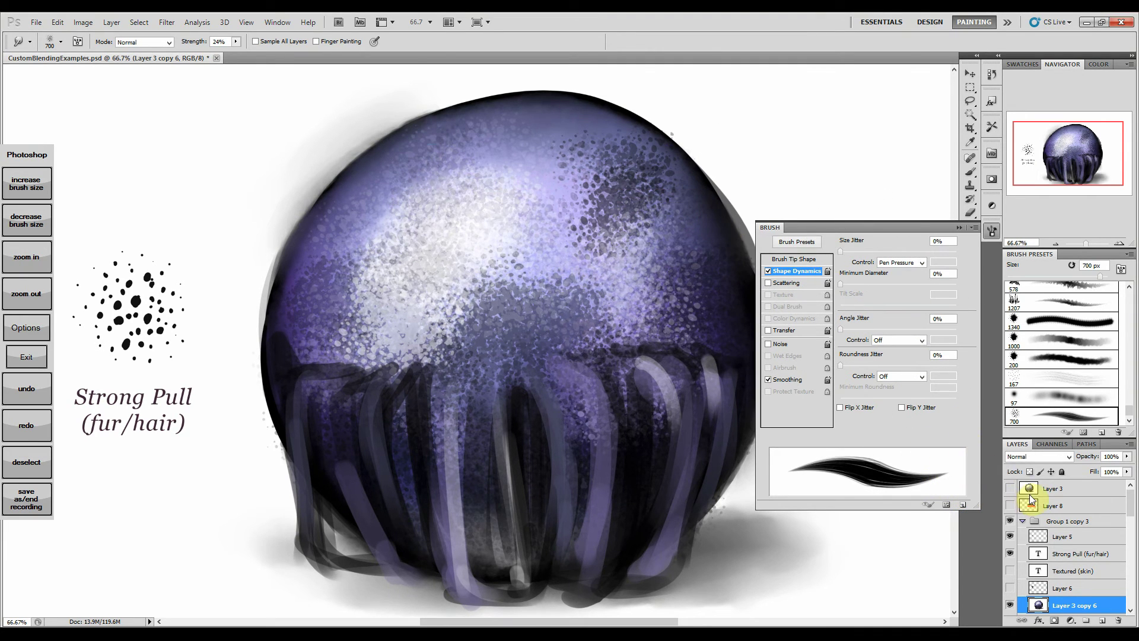
{"action": "key", "text": "F5"}
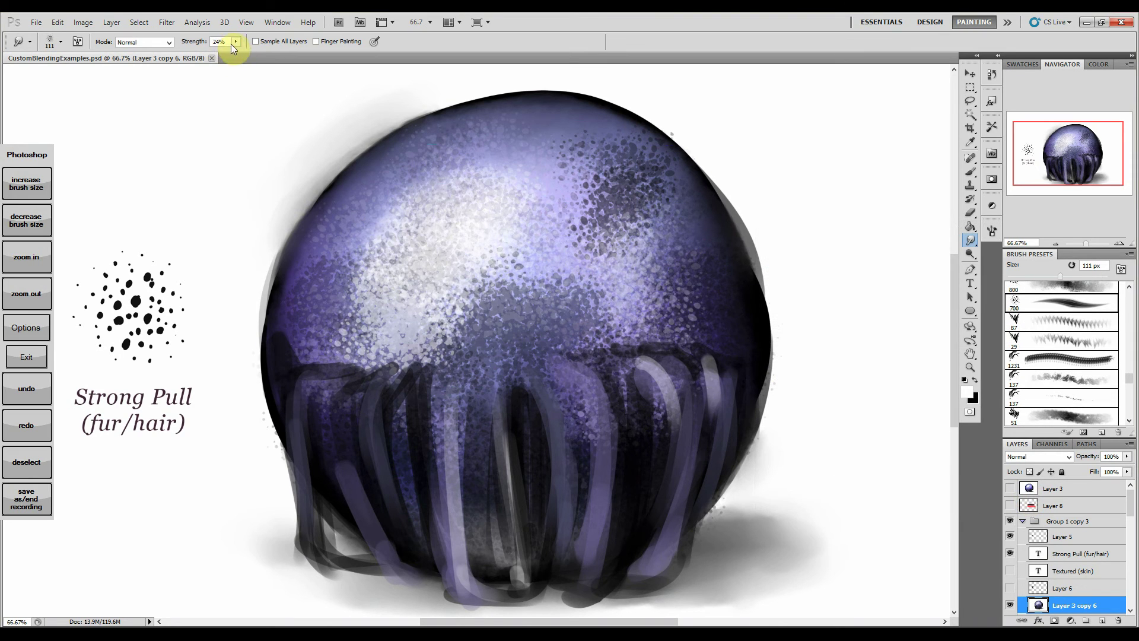
Step: Raise the smudge strength to 82% and pull long strokes along the hanging strands on the sphere's lower half
{"action": "left_click", "coordinate": [236, 42]}
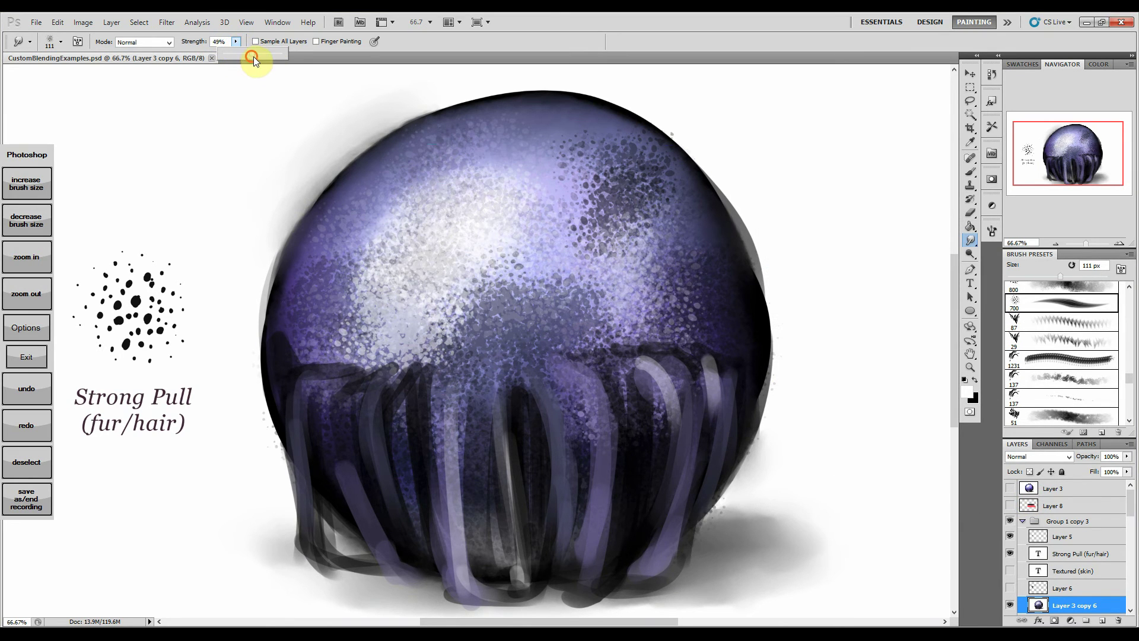
{"action": "left_click", "coordinate": [268, 59]}
{"action": "left_click_drag", "start_coordinate": [675, 401], "coordinate": [650, 478]}
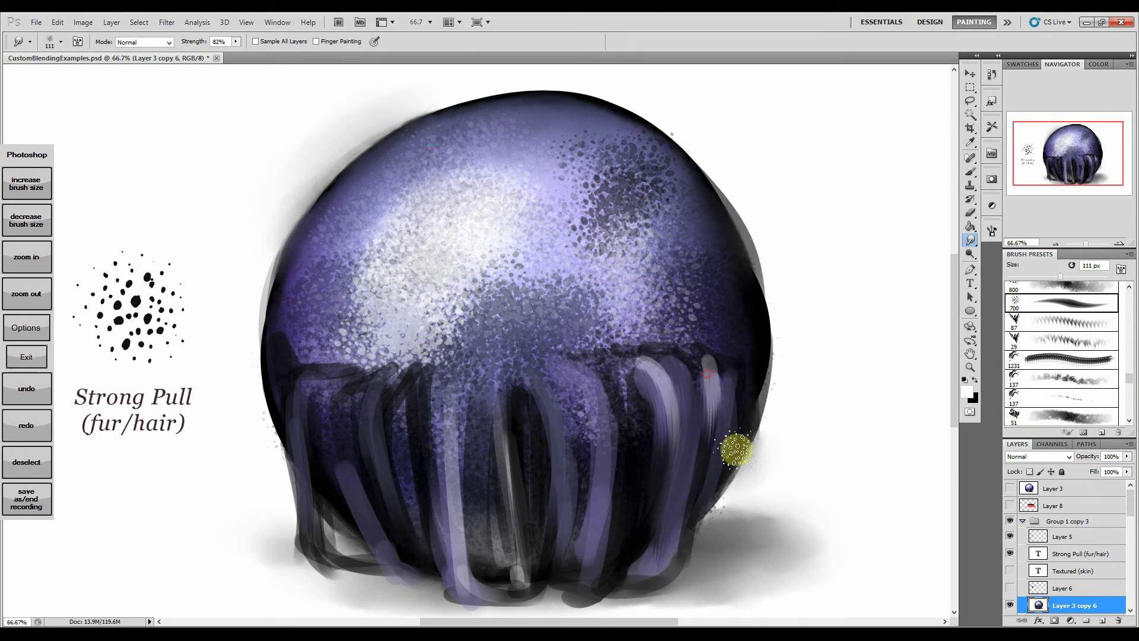
{"action": "mouse_move", "coordinate": [684, 516]}
{"action": "left_mouse_down"}
{"action": "mouse_move", "coordinate": [718, 418]}
{"action": "mouse_move", "coordinate": [721, 477]}
{"action": "mouse_move", "coordinate": [737, 388]}
{"action": "mouse_move", "coordinate": [694, 453]}
{"action": "left_mouse_up"}
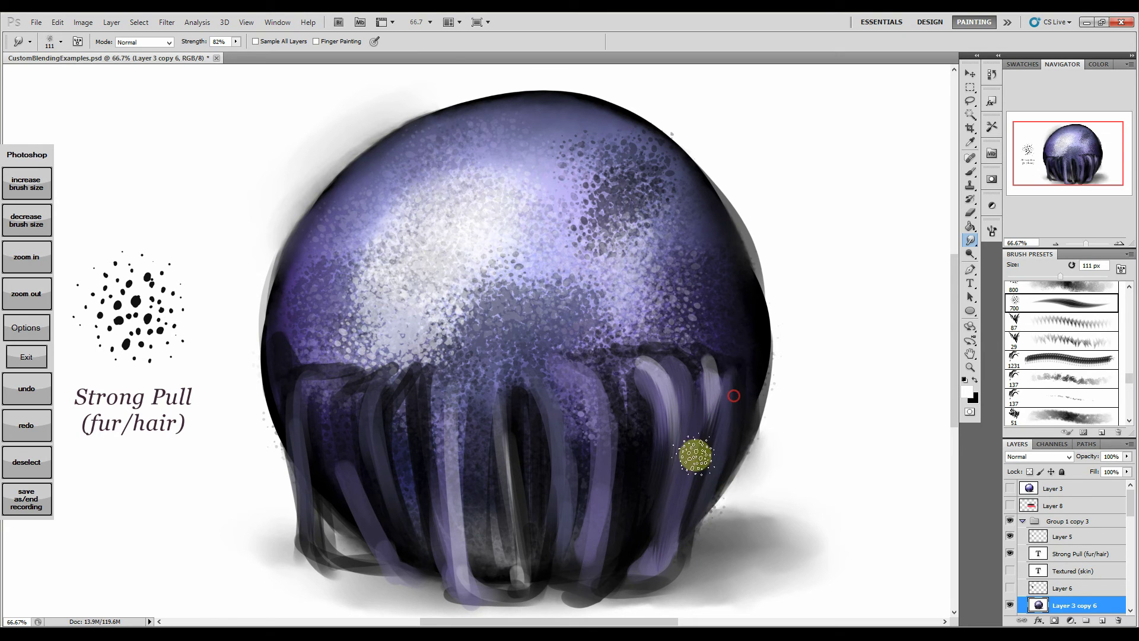
{"action": "mouse_move", "coordinate": [556, 370]}
{"action": "left_mouse_down"}
{"action": "mouse_move", "coordinate": [577, 502]}
{"action": "mouse_move", "coordinate": [570, 386]}
{"action": "mouse_move", "coordinate": [584, 389]}
{"action": "mouse_move", "coordinate": [564, 577]}
{"action": "left_mouse_up"}
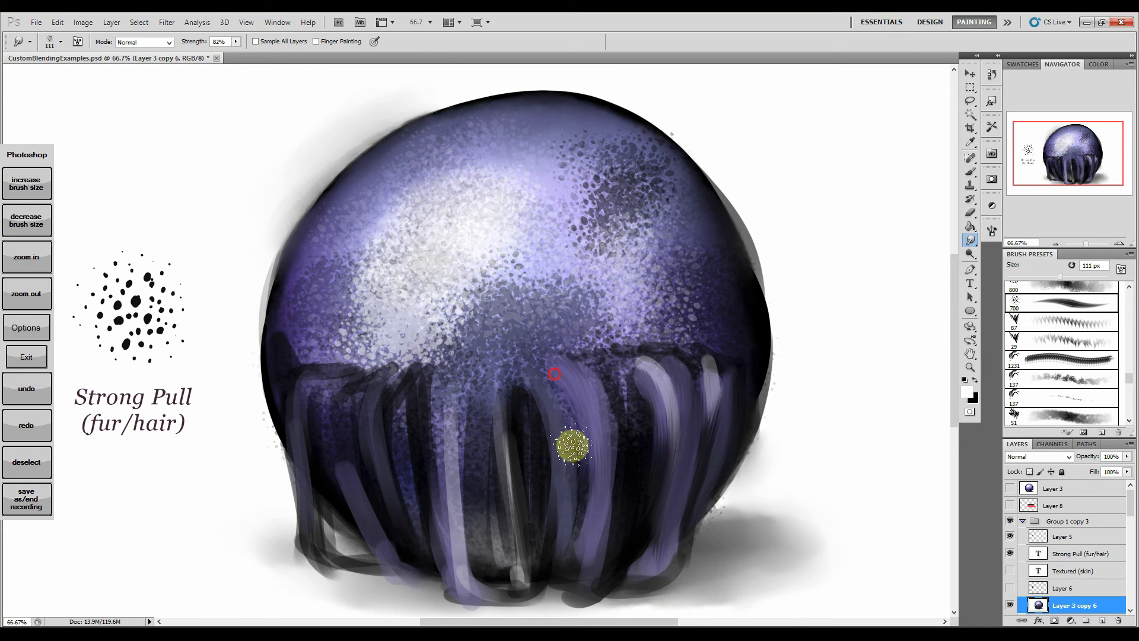
{"action": "mouse_move", "coordinate": [535, 367]}
{"action": "left_mouse_down"}
{"action": "mouse_move", "coordinate": [550, 554]}
{"action": "mouse_move", "coordinate": [552, 406]}
{"action": "mouse_move", "coordinate": [577, 445]}
{"action": "left_mouse_up"}
{"action": "left_click_drag", "start_coordinate": [564, 544], "coordinate": [577, 434]}
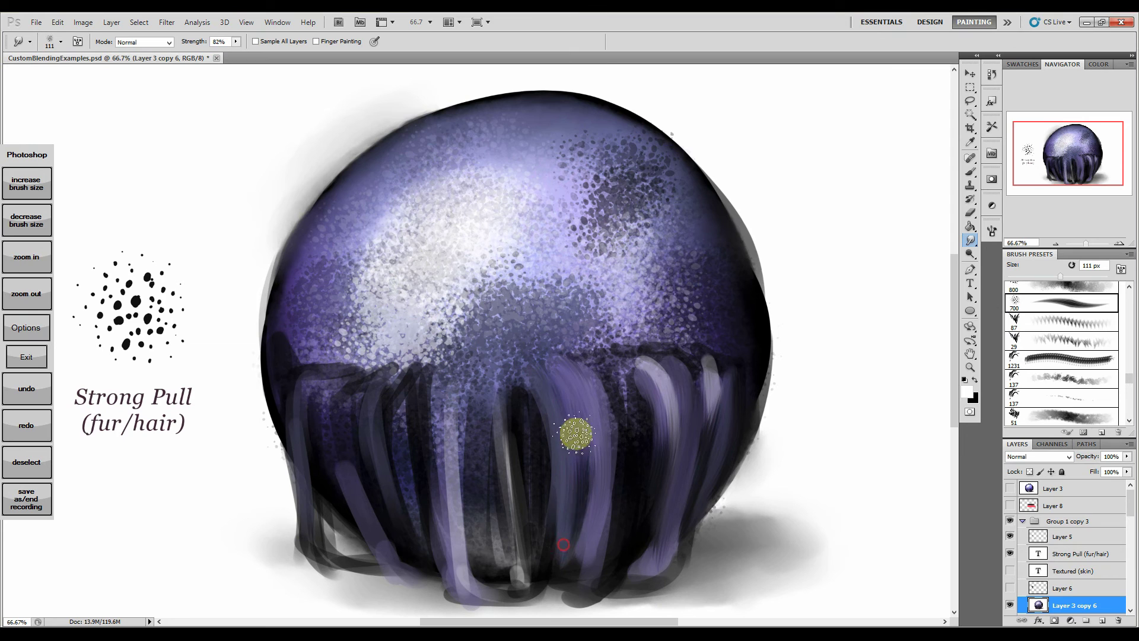
{"action": "left_click_drag", "start_coordinate": [605, 371], "coordinate": [634, 490]}
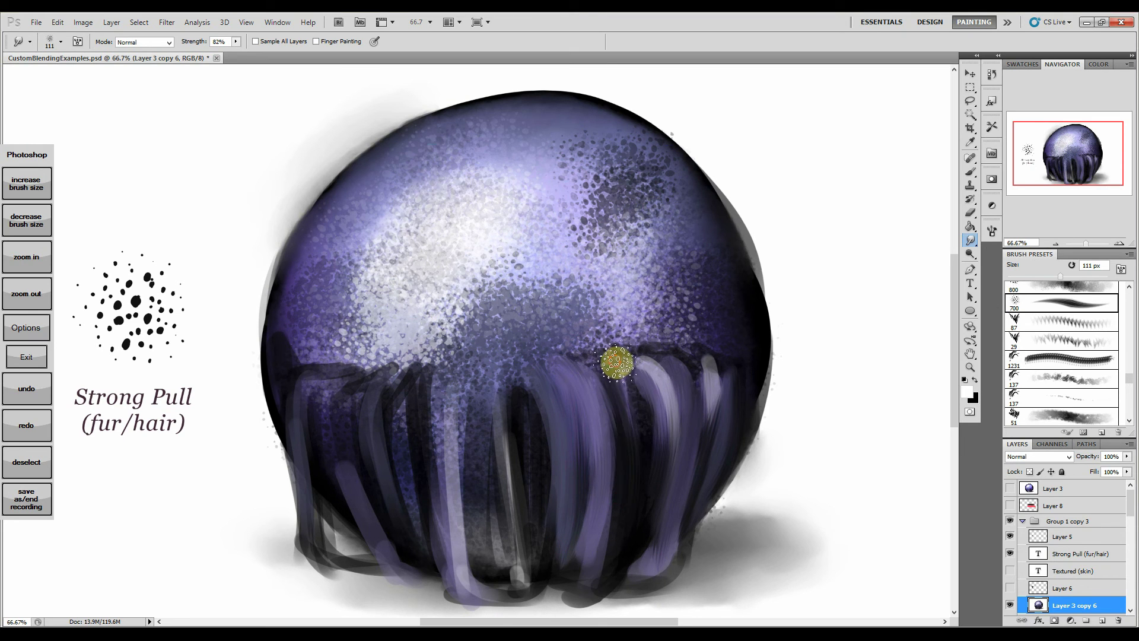
{"action": "left_click_drag", "start_coordinate": [616, 363], "coordinate": [611, 542]}
{"action": "left_click", "coordinate": [634, 399]}
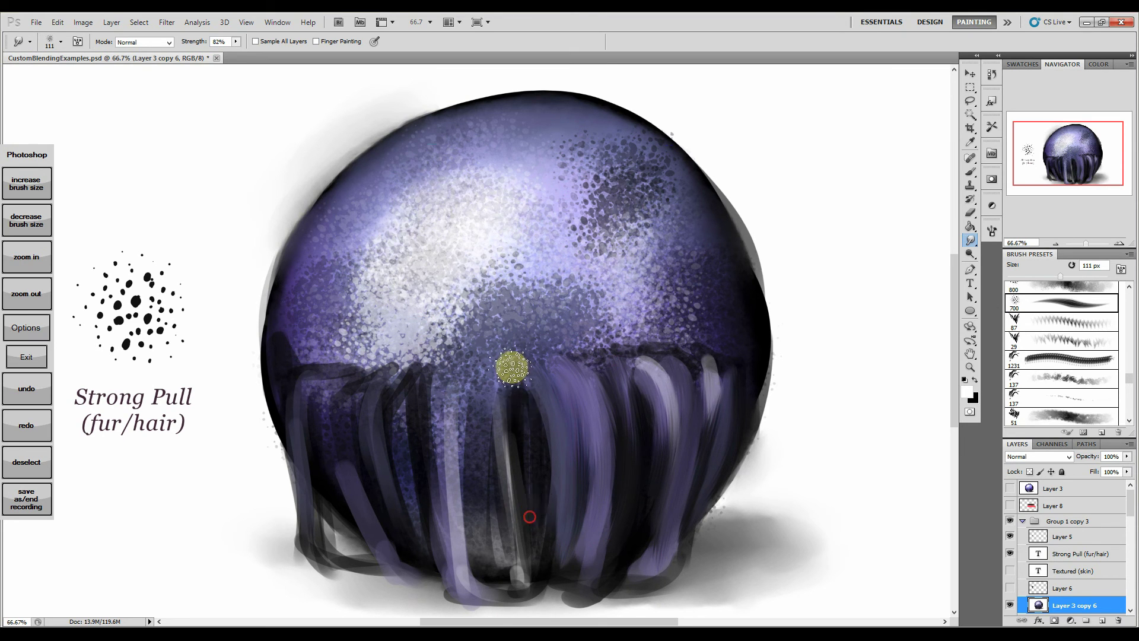
{"action": "mouse_move", "coordinate": [536, 473]}
{"action": "left_mouse_down"}
{"action": "mouse_move", "coordinate": [530, 381]}
{"action": "mouse_move", "coordinate": [511, 427]}
{"action": "mouse_move", "coordinate": [449, 421]}
{"action": "mouse_move", "coordinate": [440, 367]}
{"action": "mouse_move", "coordinate": [443, 476]}
{"action": "mouse_move", "coordinate": [461, 367]}
{"action": "mouse_move", "coordinate": [457, 529]}
{"action": "left_mouse_up"}
{"action": "mouse_move", "coordinate": [453, 374]}
{"action": "left_mouse_down"}
{"action": "mouse_move", "coordinate": [461, 564]}
{"action": "mouse_move", "coordinate": [469, 395]}
{"action": "mouse_move", "coordinate": [452, 445]}
{"action": "left_mouse_up"}
{"action": "left_click", "coordinate": [462, 390]}
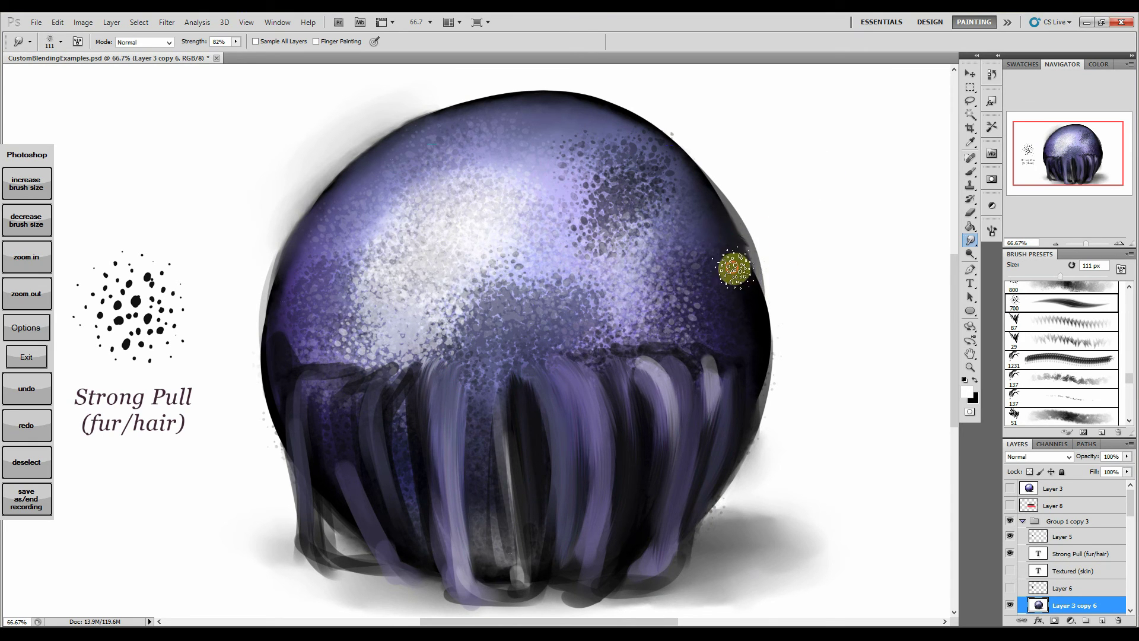
Step: Smudge the sphere's speckled upper half into outward-pointing fur and smooth the remaining strands below it
{"action": "mouse_move", "coordinate": [724, 254]}
{"action": "left_mouse_down"}
{"action": "mouse_move", "coordinate": [758, 318]}
{"action": "mouse_move", "coordinate": [679, 338]}
{"action": "mouse_move", "coordinate": [507, 115]}
{"action": "mouse_move", "coordinate": [346, 279]}
{"action": "mouse_move", "coordinate": [328, 350]}
{"action": "mouse_move", "coordinate": [643, 297]}
{"action": "mouse_move", "coordinate": [371, 520]}
{"action": "mouse_move", "coordinate": [470, 386]}
{"action": "mouse_move", "coordinate": [676, 399]}
{"action": "mouse_move", "coordinate": [559, 590]}
{"action": "mouse_move", "coordinate": [588, 456]}
{"action": "mouse_move", "coordinate": [729, 279]}
{"action": "mouse_move", "coordinate": [613, 465]}
{"action": "mouse_move", "coordinate": [506, 590]}
{"action": "left_mouse_up"}
{"action": "left_click_drag", "start_coordinate": [498, 372], "coordinate": [497, 426]}
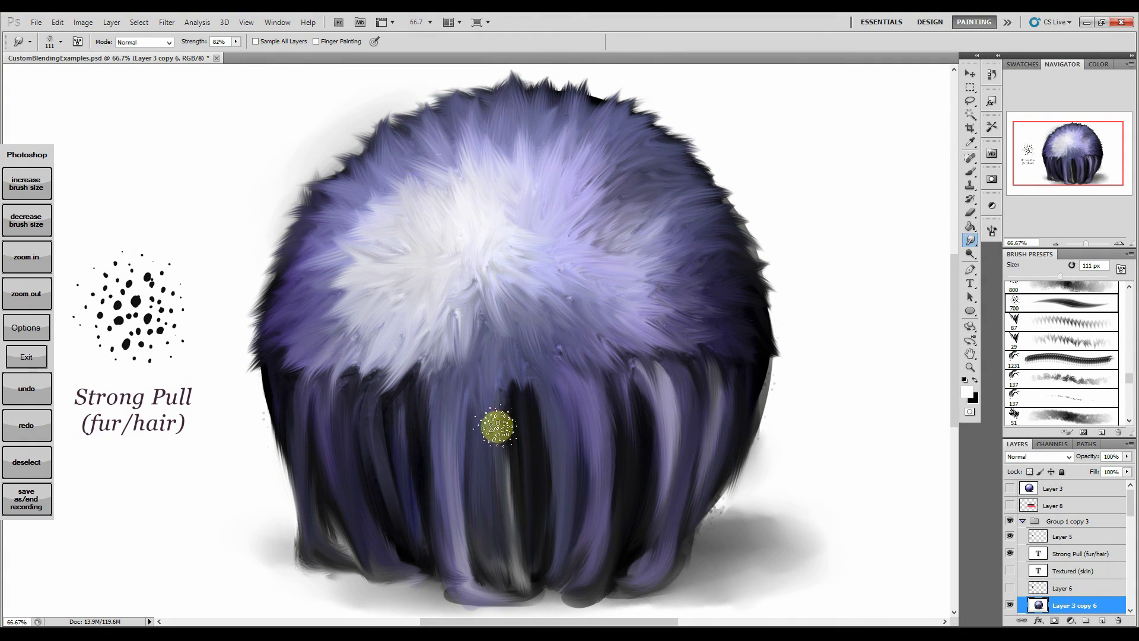
{"action": "mouse_move", "coordinate": [372, 396]}
{"action": "left_mouse_down"}
{"action": "mouse_move", "coordinate": [399, 549]}
{"action": "mouse_move", "coordinate": [412, 401]}
{"action": "left_mouse_up"}
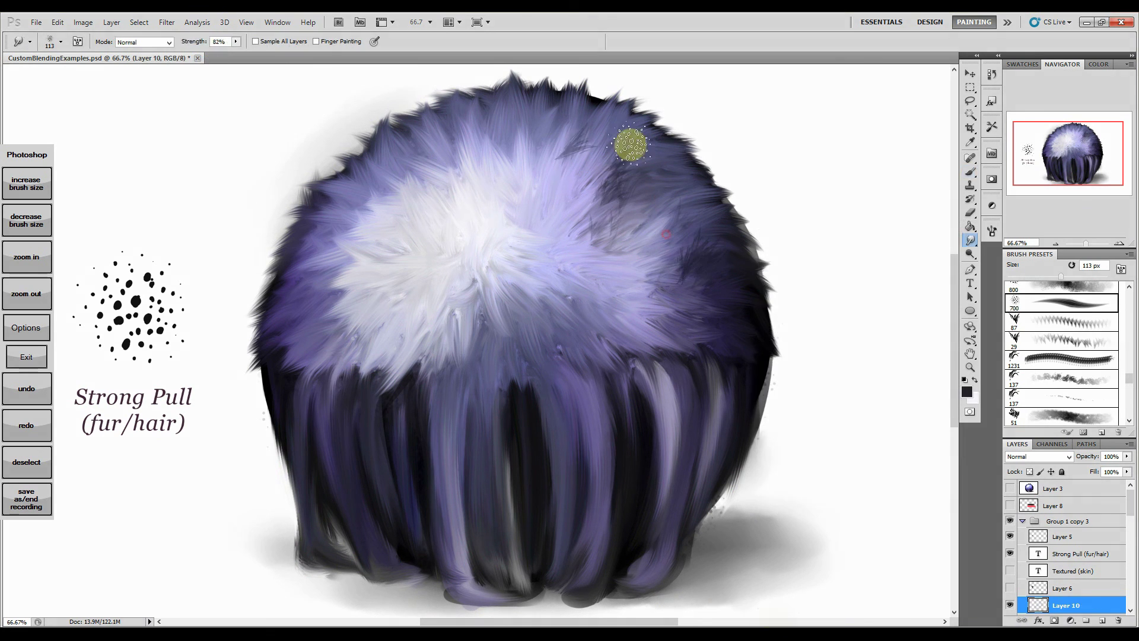